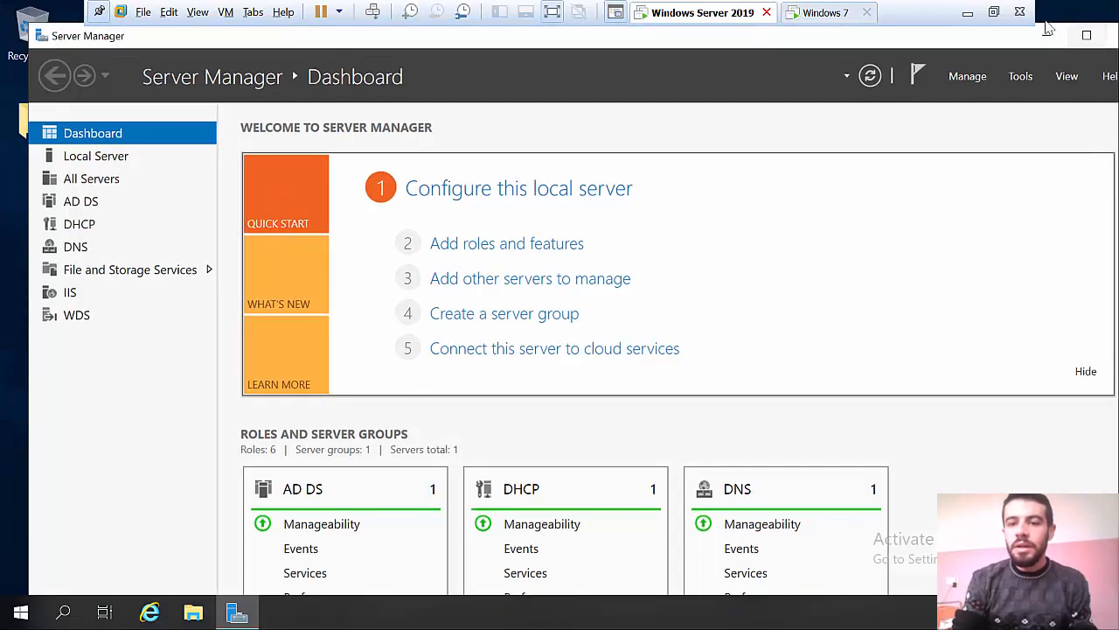
- Switch to the Windows 7 virtual machine and open Computer to view its drives and network locations
click(1046, 38)
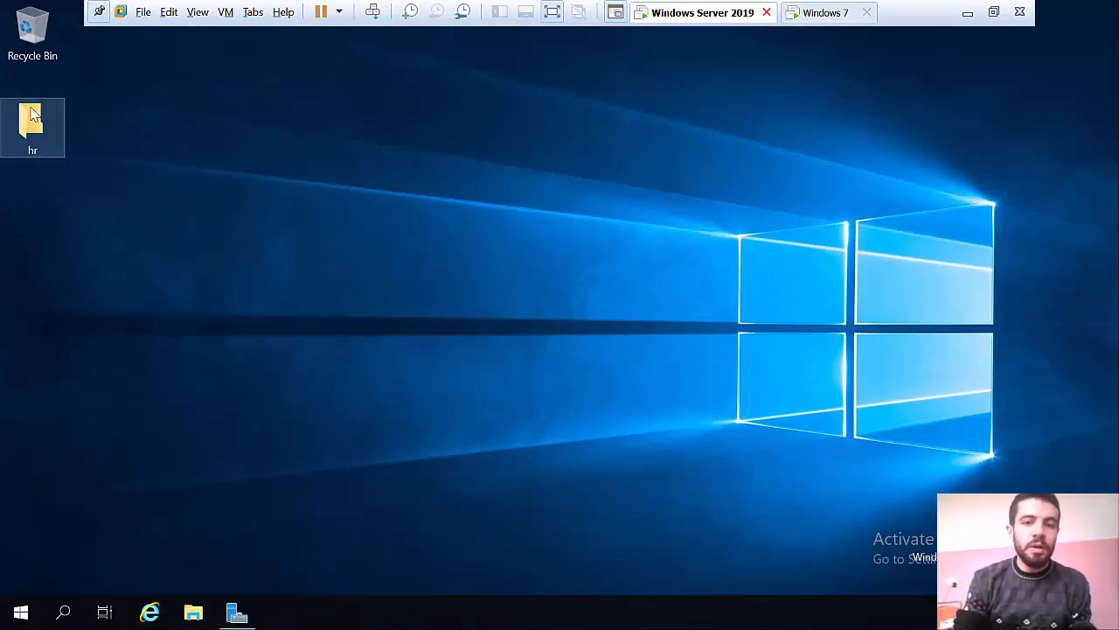
click(816, 13)
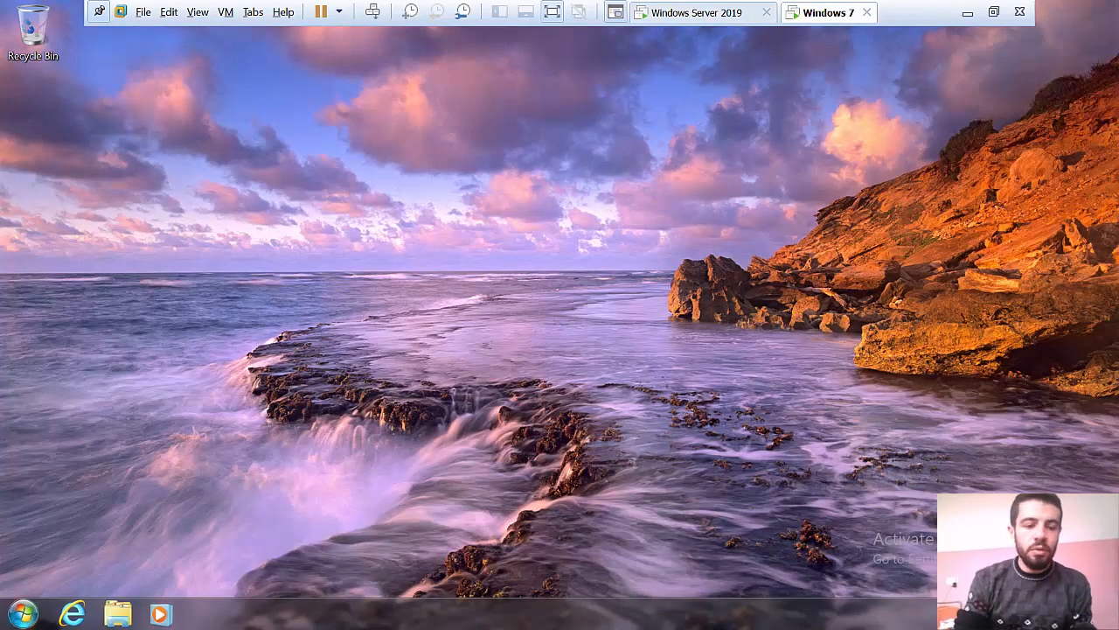
click(22, 614)
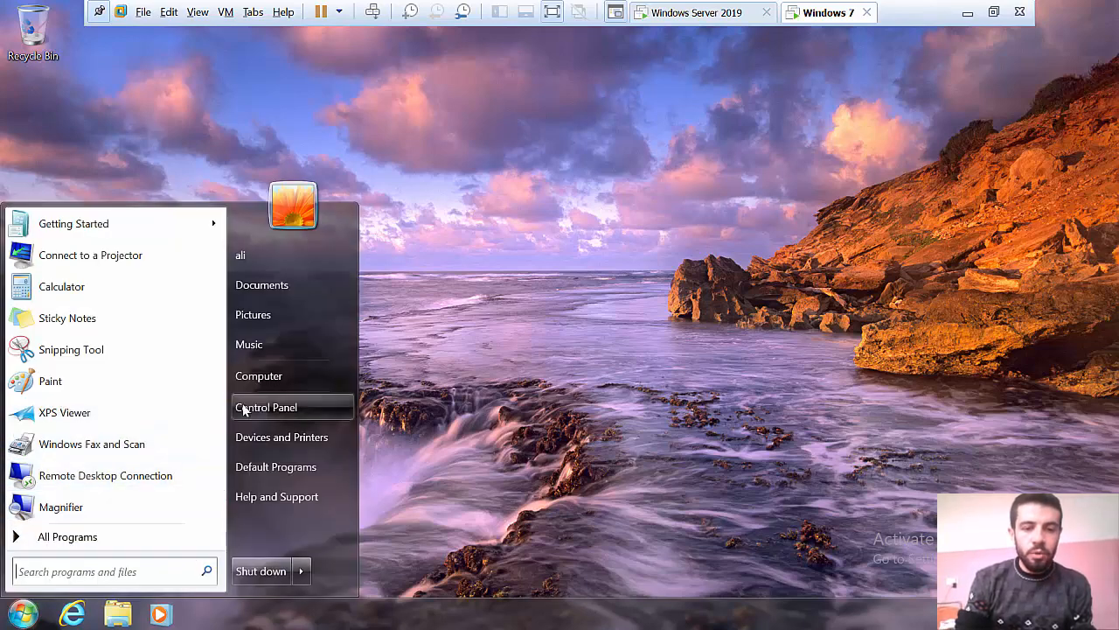
click(257, 377)
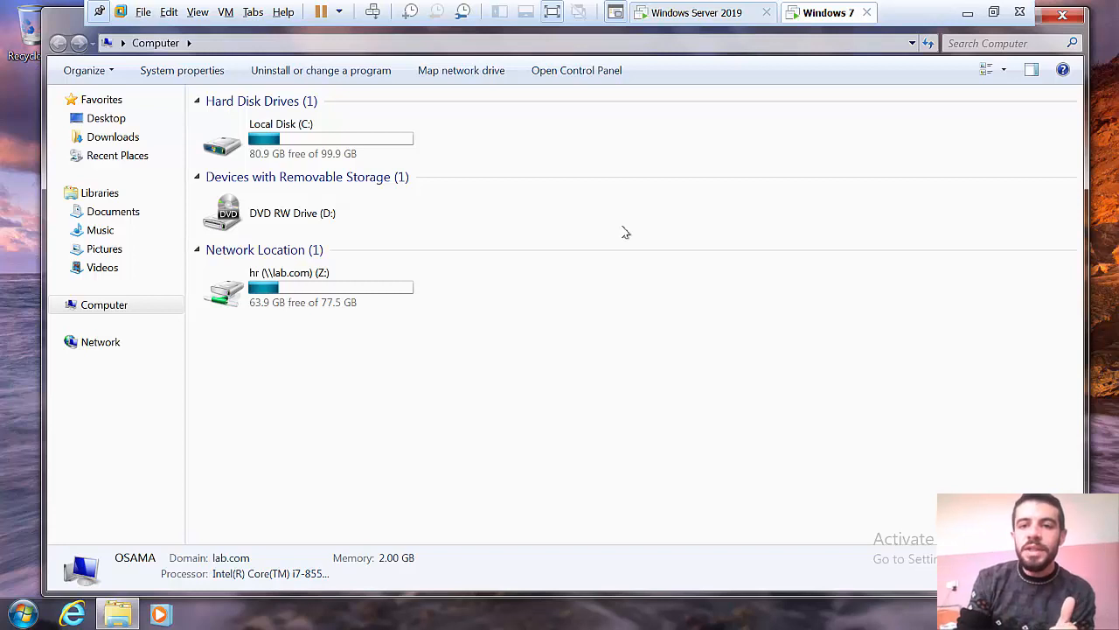
- Switch back to the Windows Server 2019 machine and start adding roles and features, advancing to the server roles selection with default settings
click(689, 12)
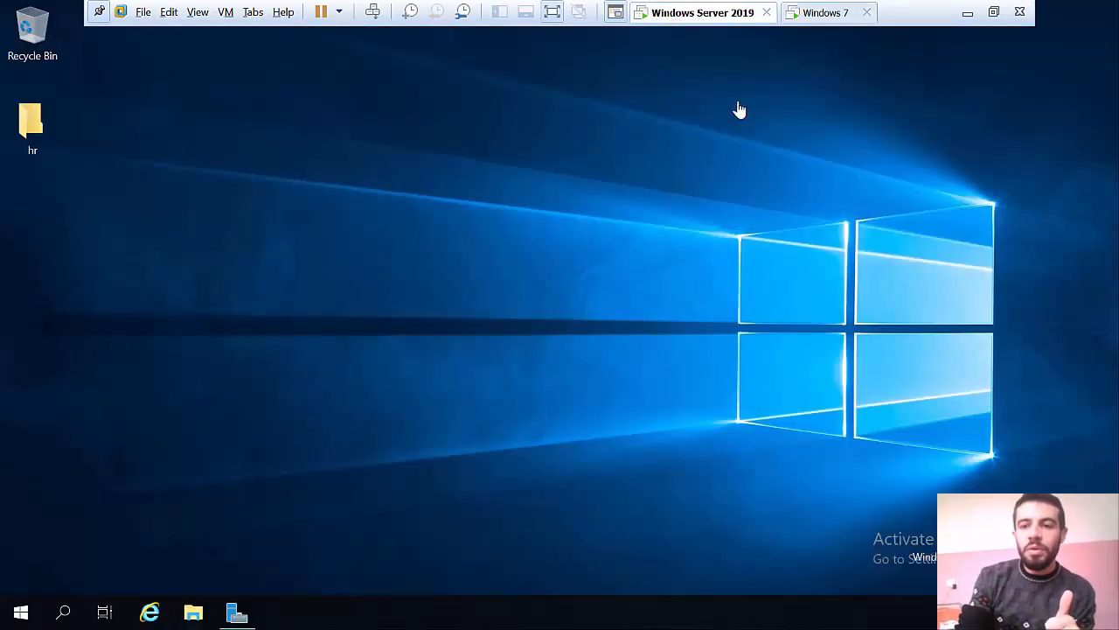
click(237, 613)
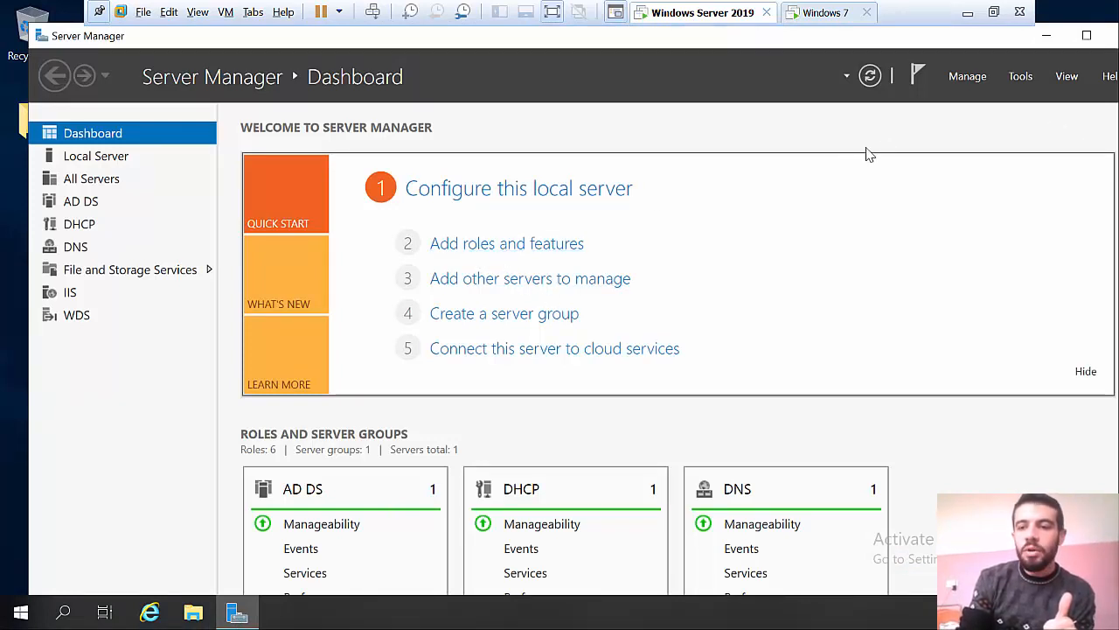
click(966, 79)
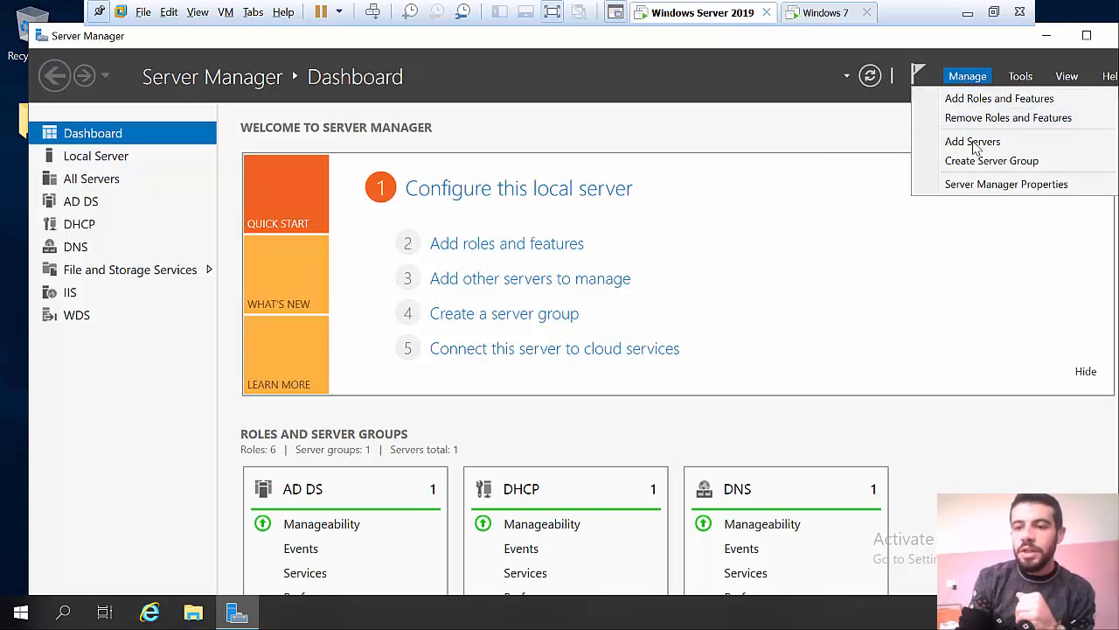
click(1010, 102)
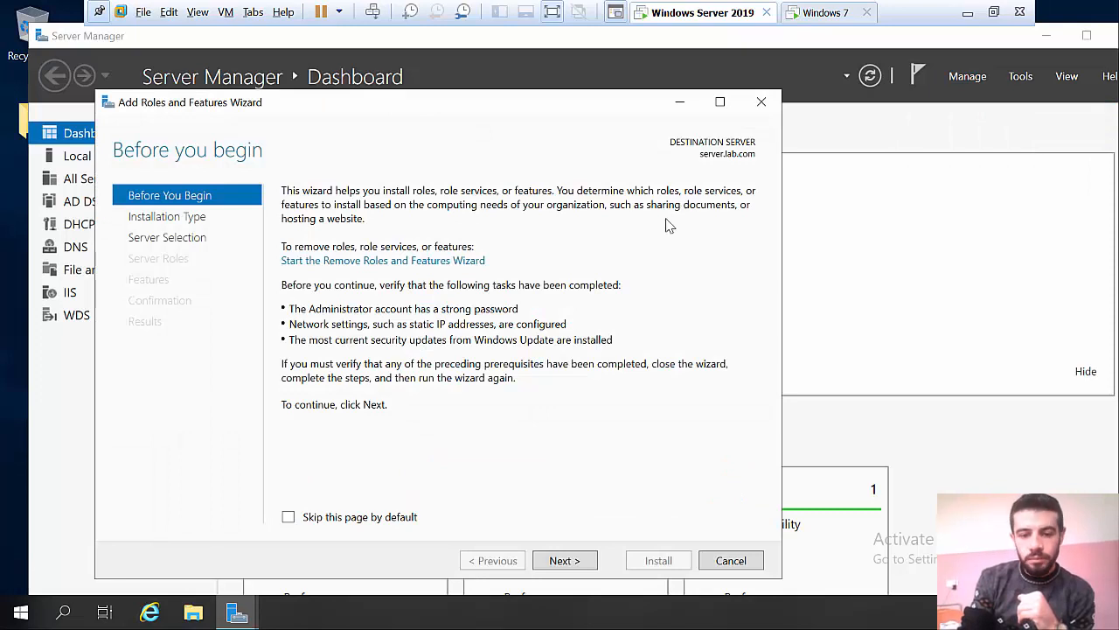
click(564, 561)
click(567, 562)
click(566, 562)
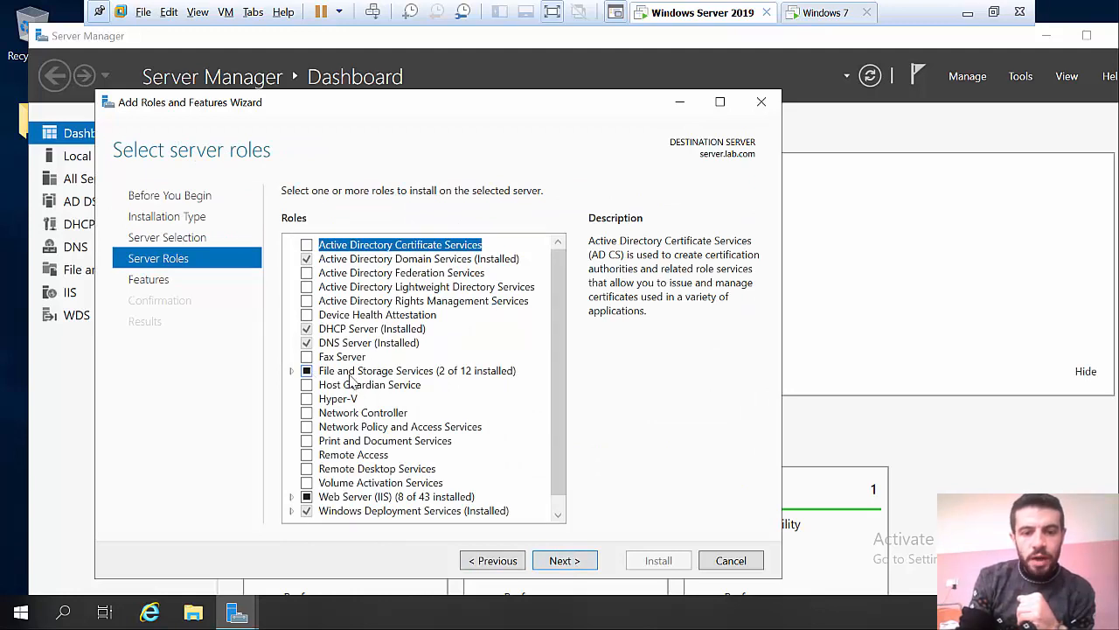
- Select File Server Resource Manager under File and iSCSI Services with its required management tools, and start the installation
click(293, 371)
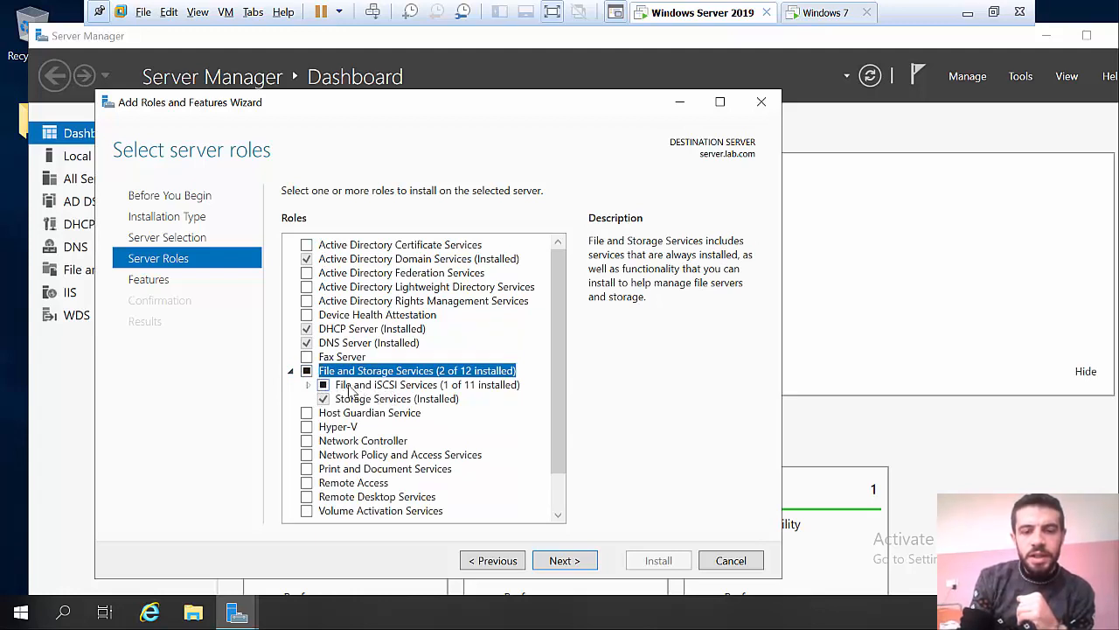
click(309, 385)
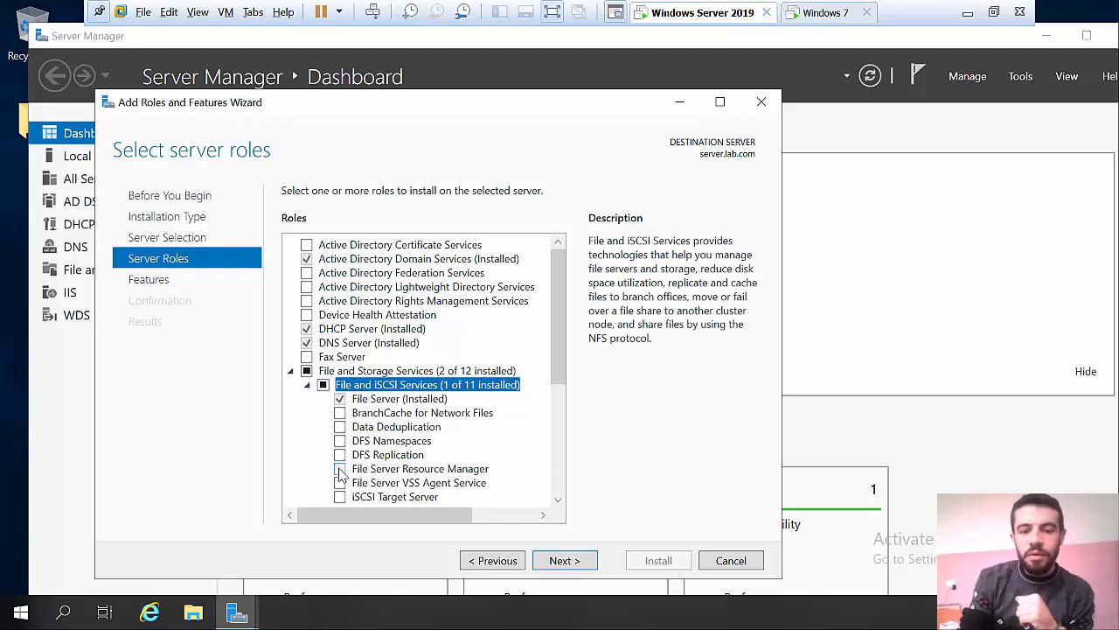
click(340, 469)
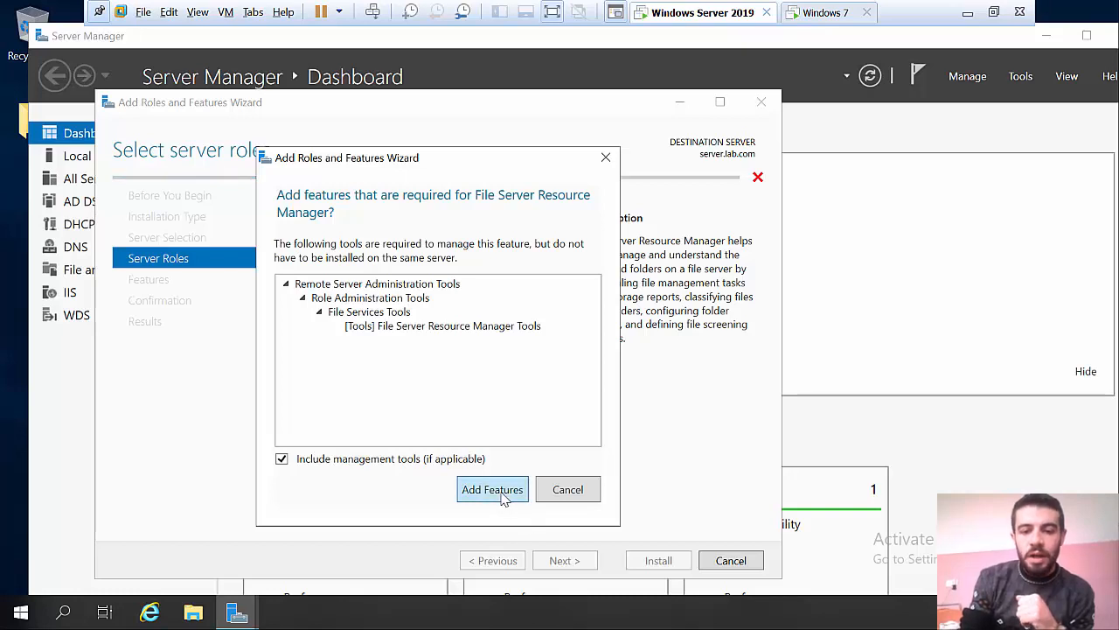
click(504, 498)
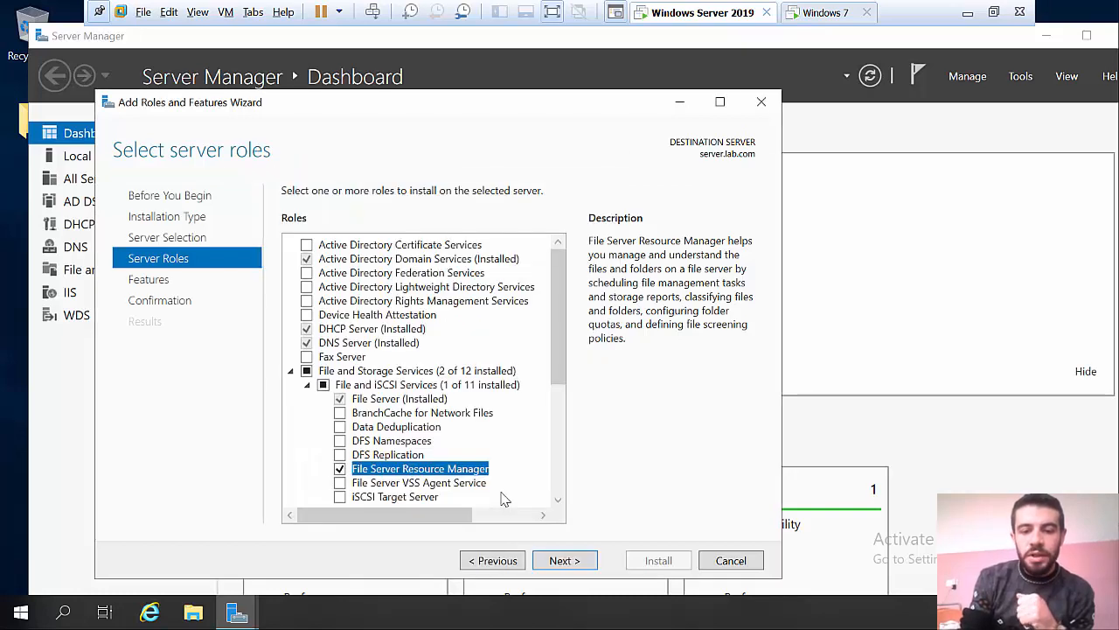
click(561, 564)
click(563, 565)
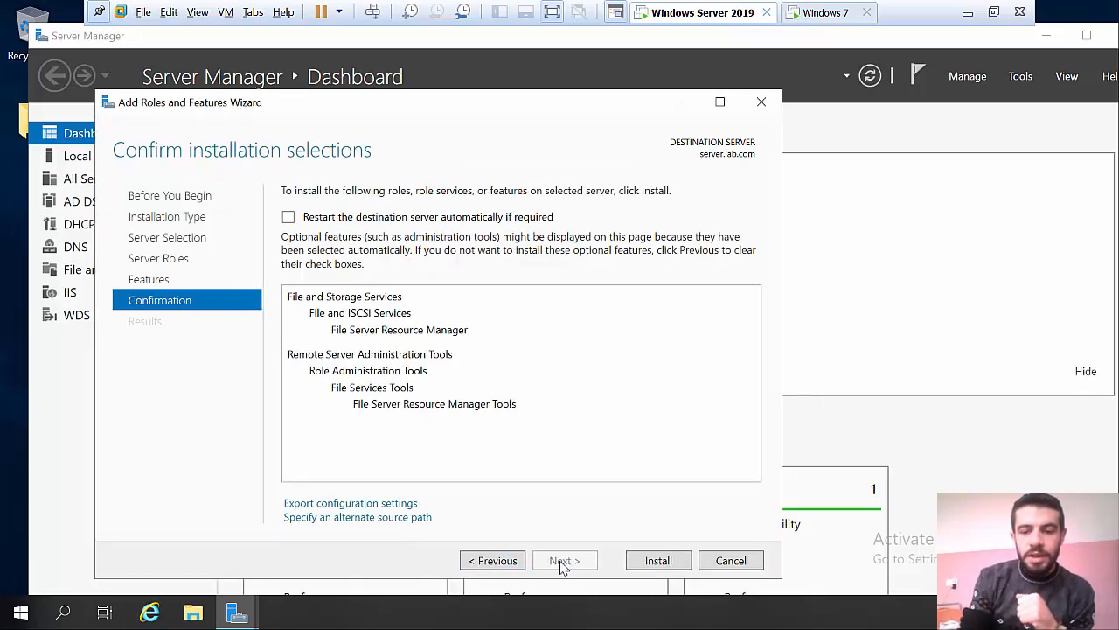
click(647, 560)
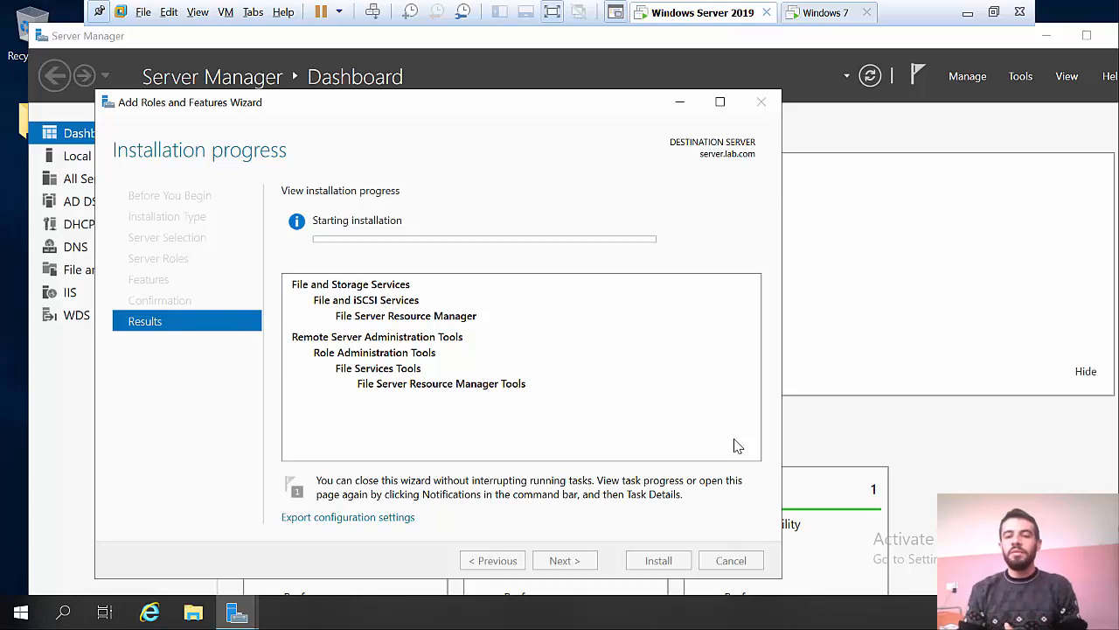
- Minimize Server Manager and create a new folder named tex on the server desktop
click(1045, 35)
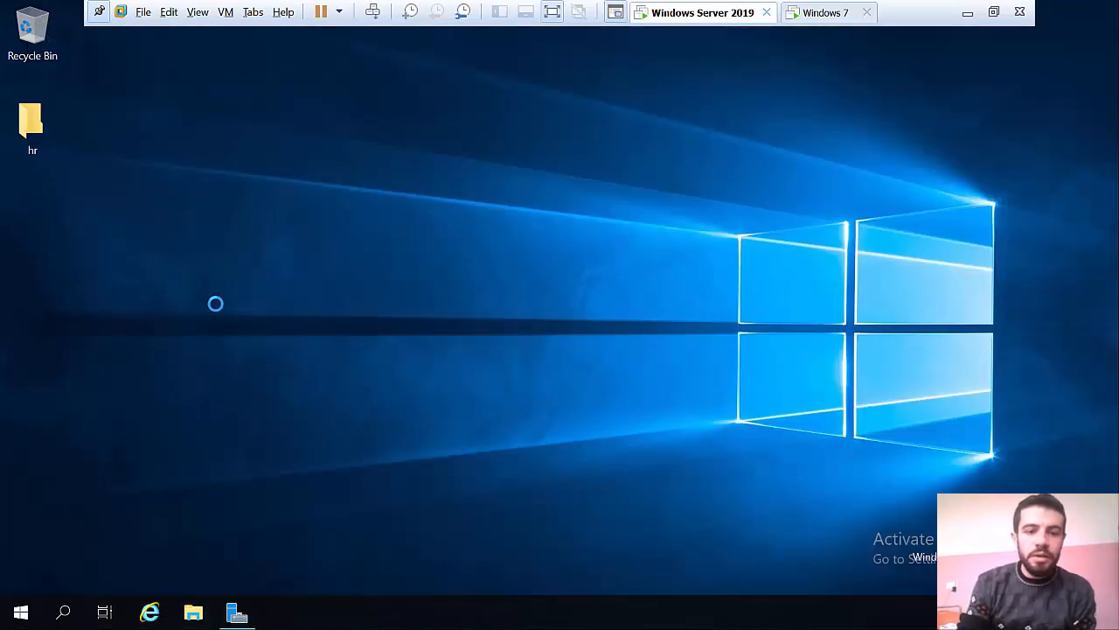
right_click(230, 330)
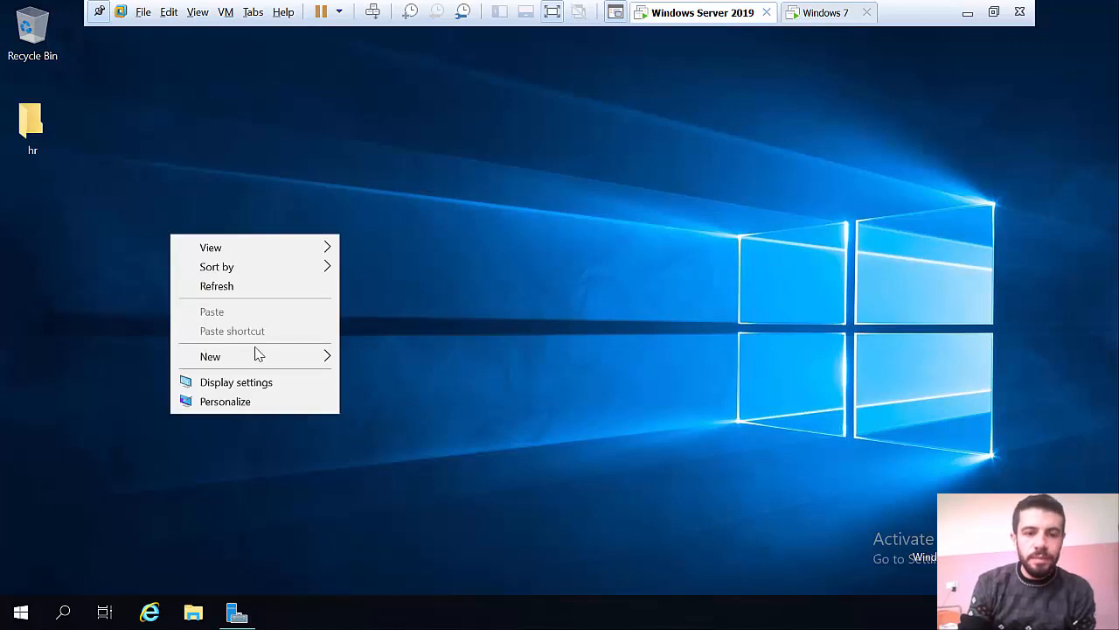
mouse_move(284, 364)
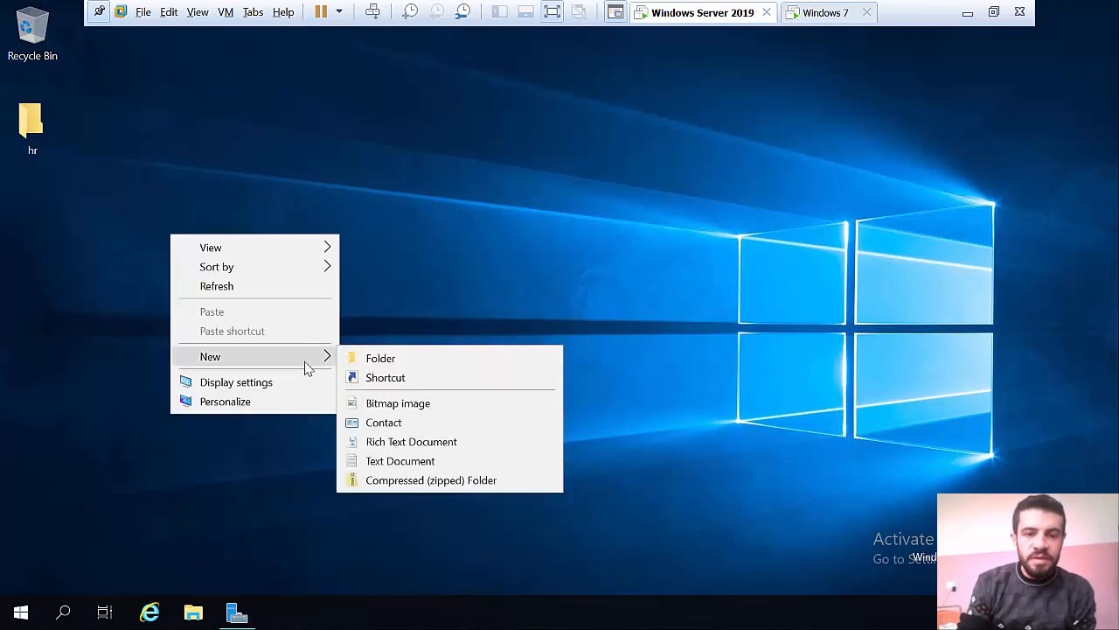
click(394, 365)
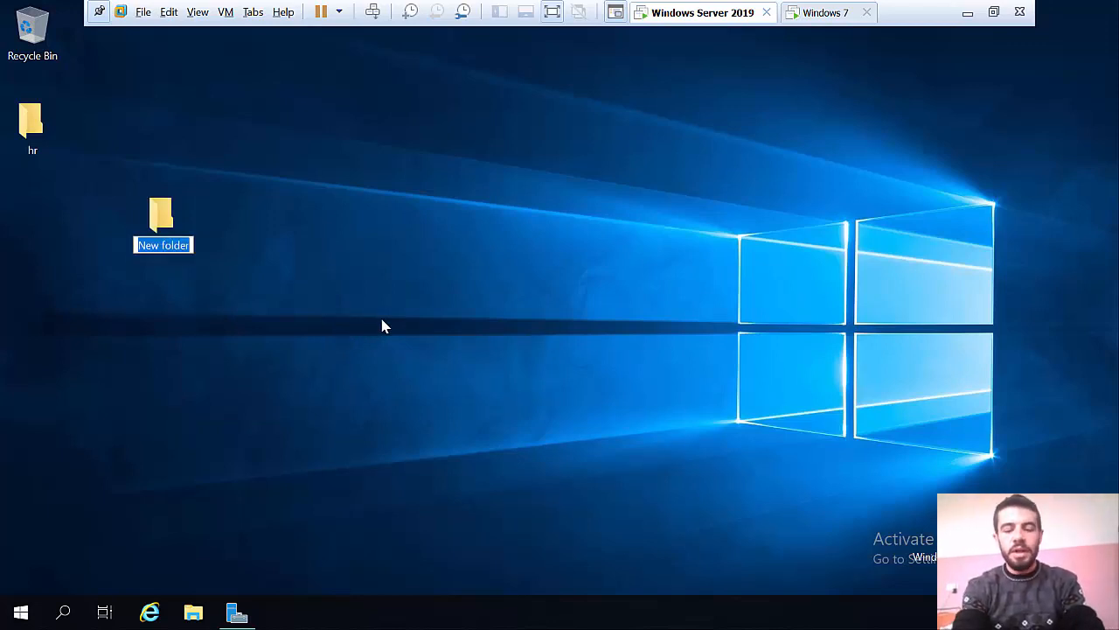
text(tex)
key(Return)
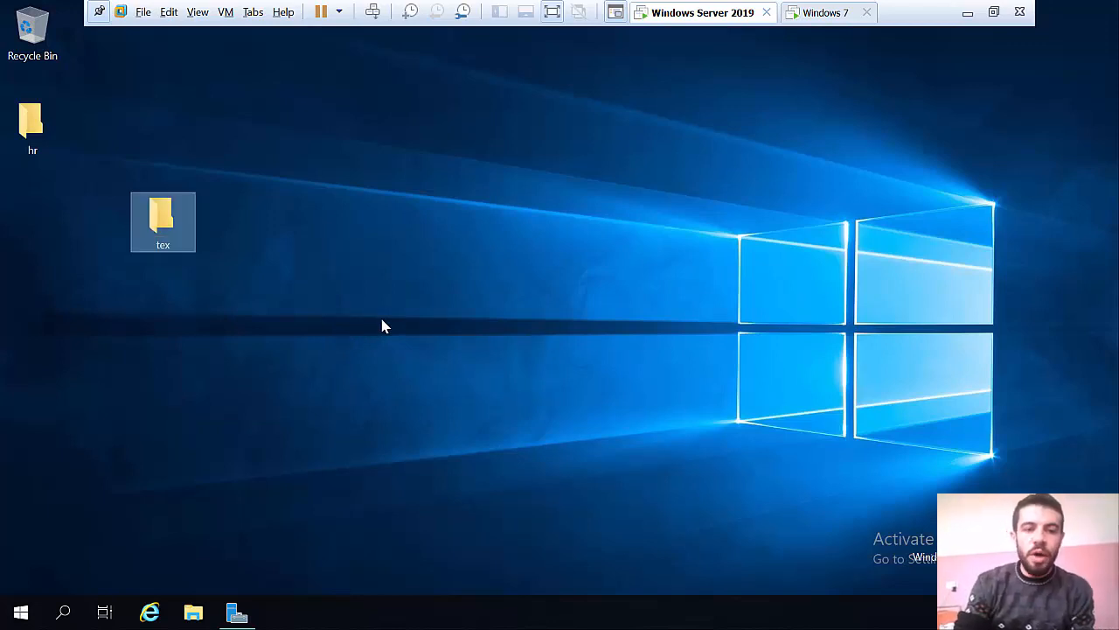
- Enable sharing for the tex folder in its advanced sharing settings, keeping the share name tex
right_click(172, 227)
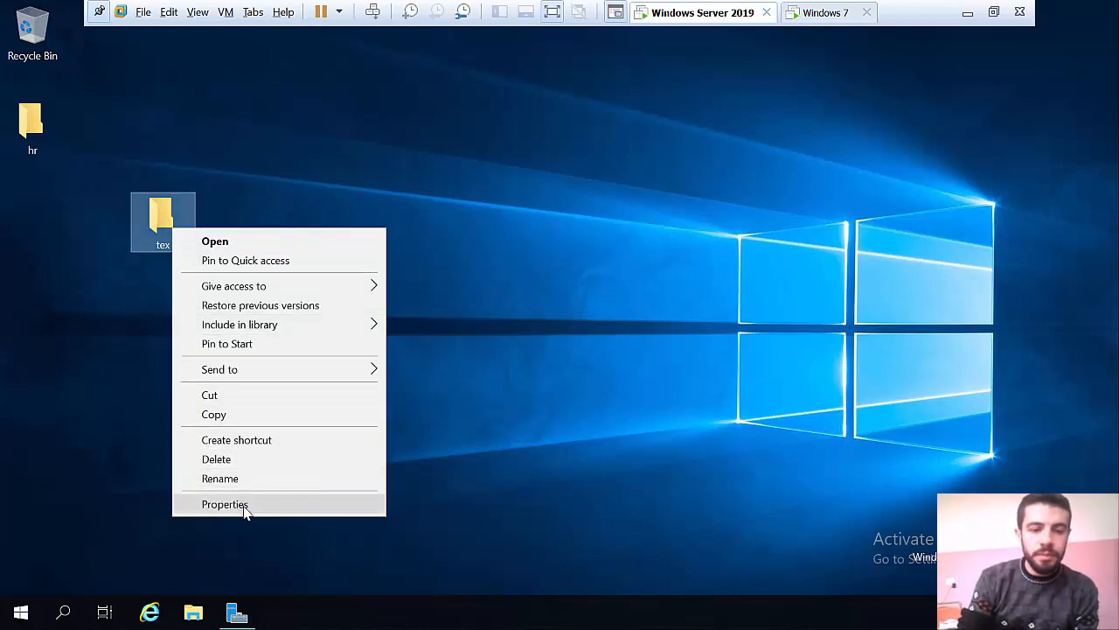
click(248, 507)
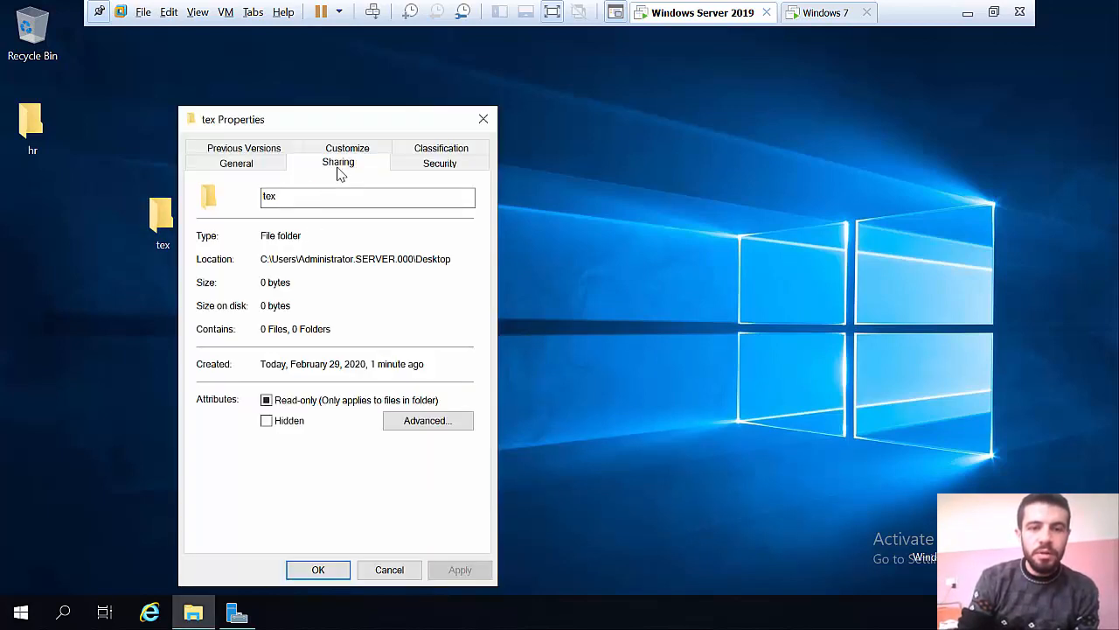
click(339, 171)
click(269, 376)
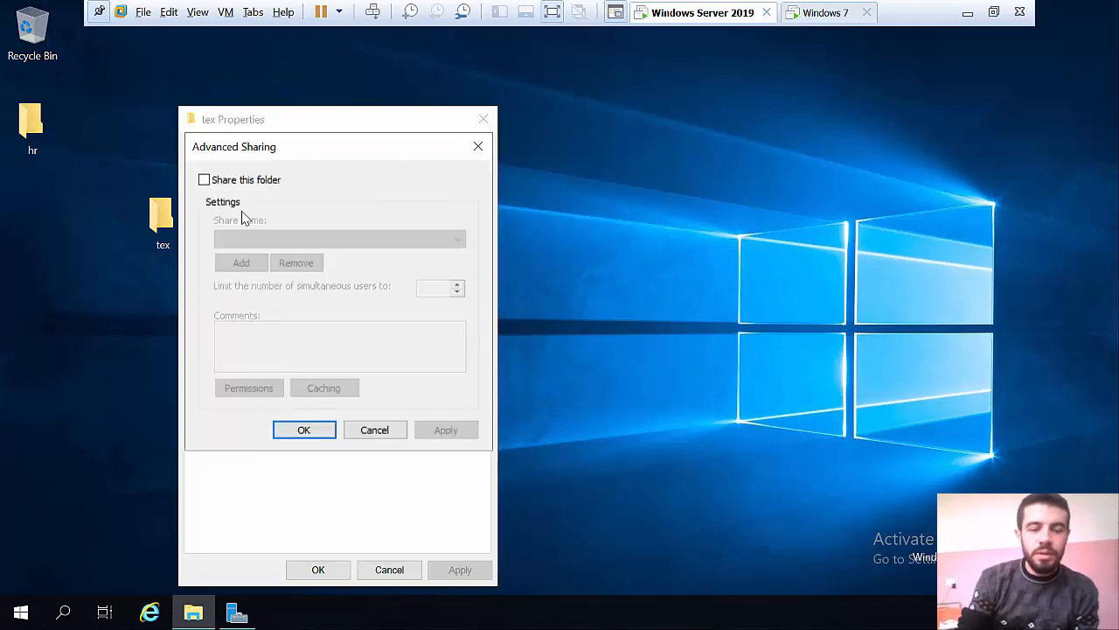
click(243, 181)
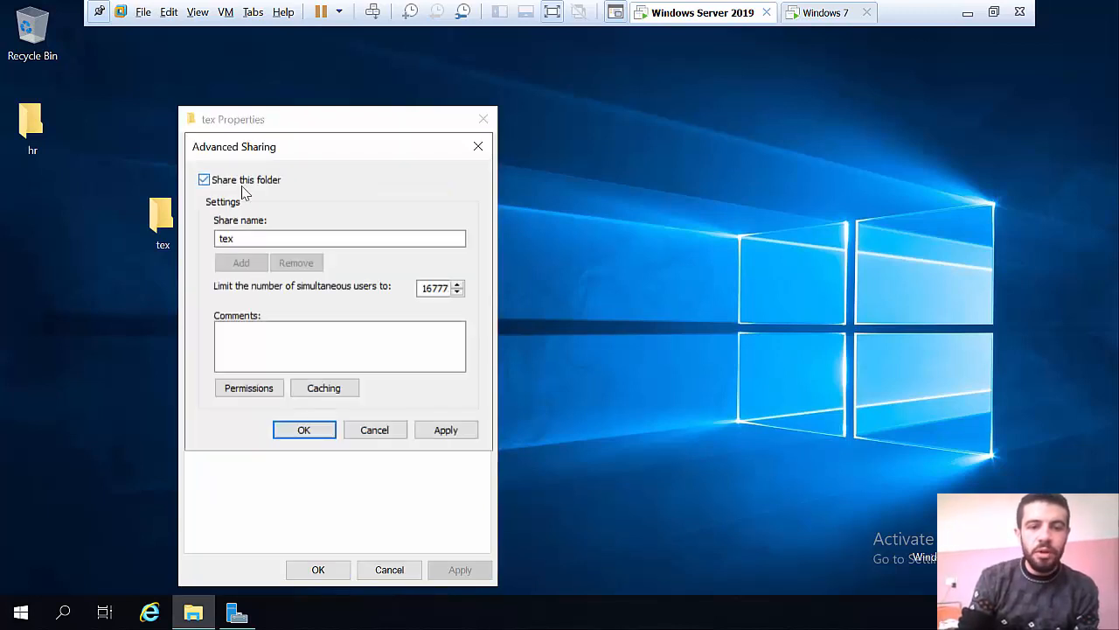
- Allow Everyone Full Control in the tex share permissions and confirm the advanced sharing settings
click(250, 390)
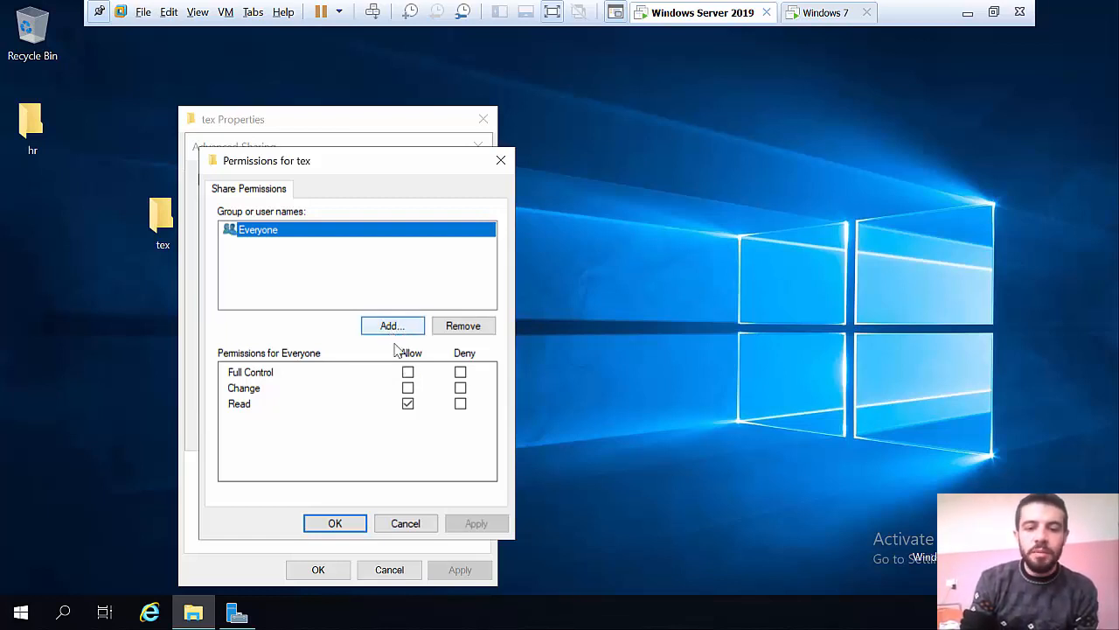
click(408, 373)
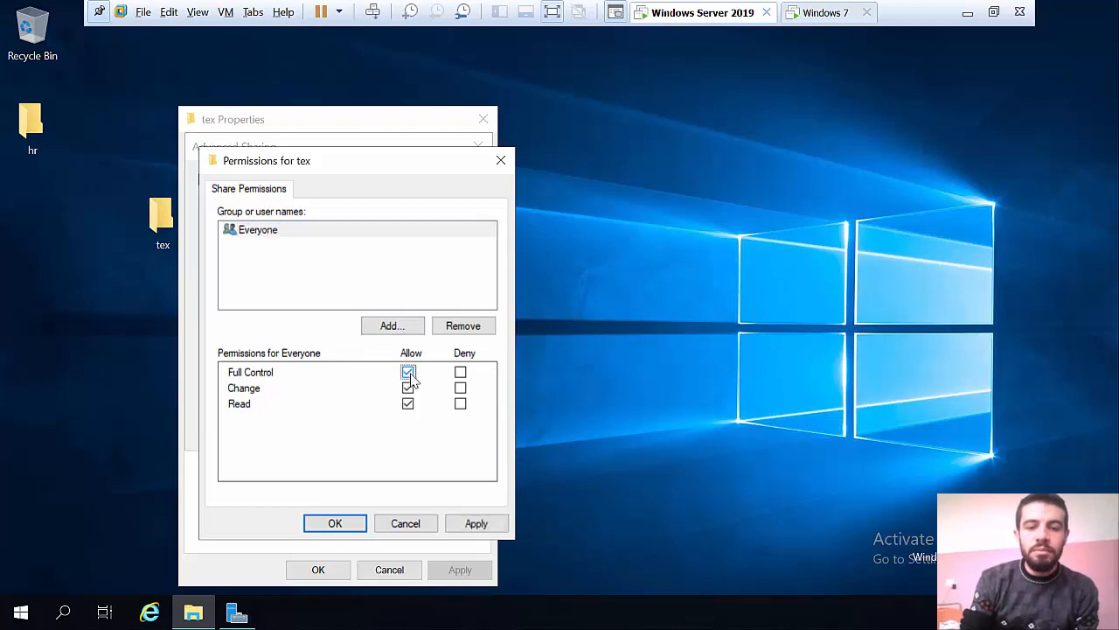
click(475, 523)
click(332, 524)
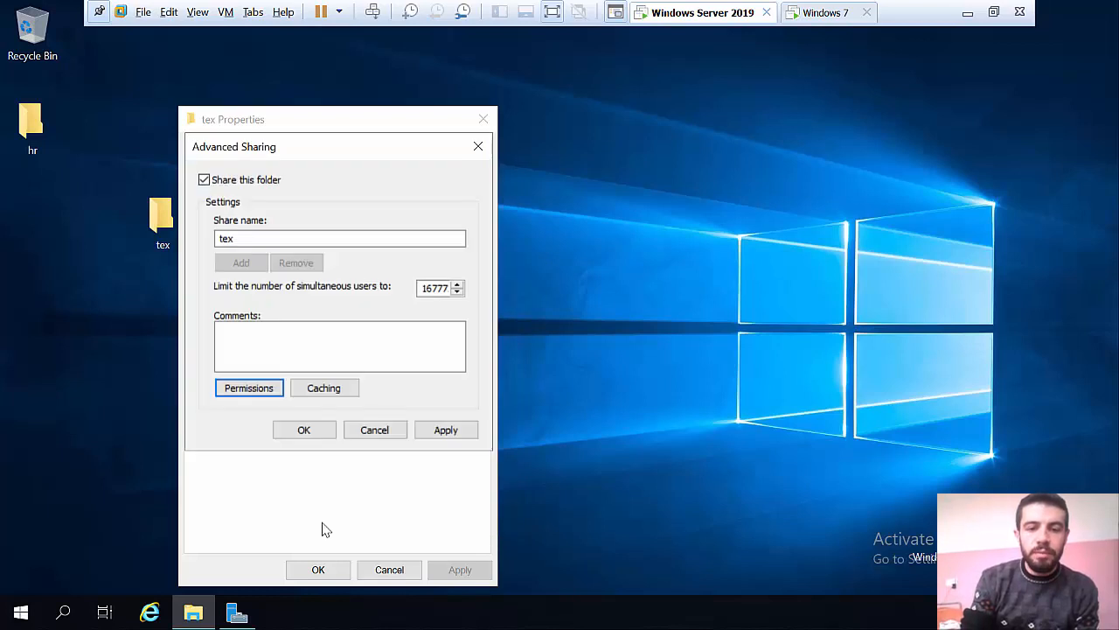
click(301, 429)
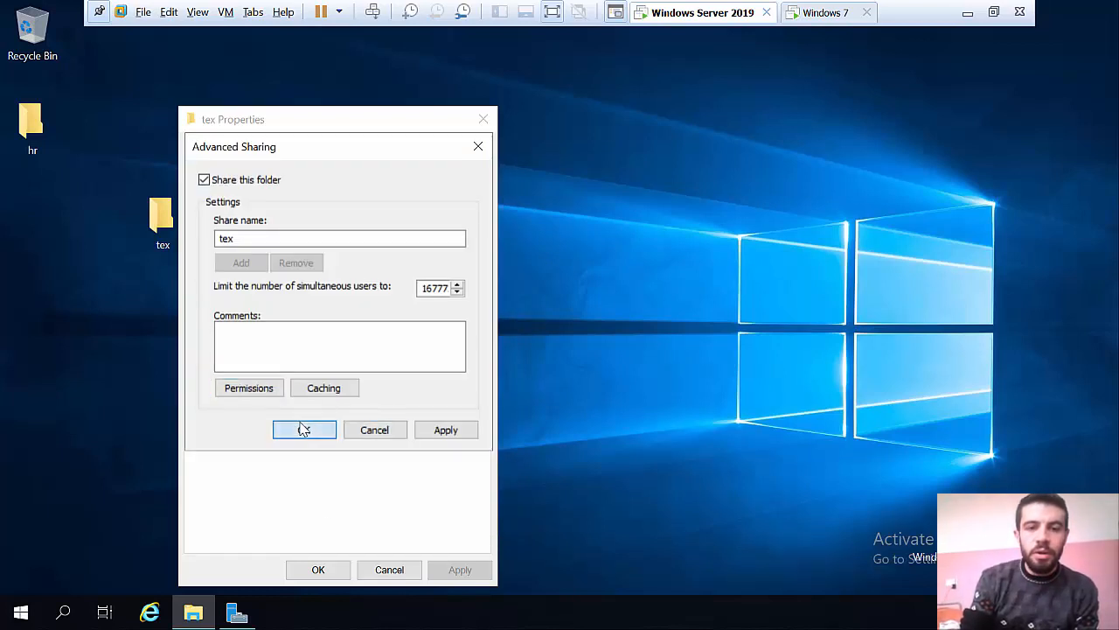
- Add the managers group from lab.com to the tex folder's security permissions
click(432, 172)
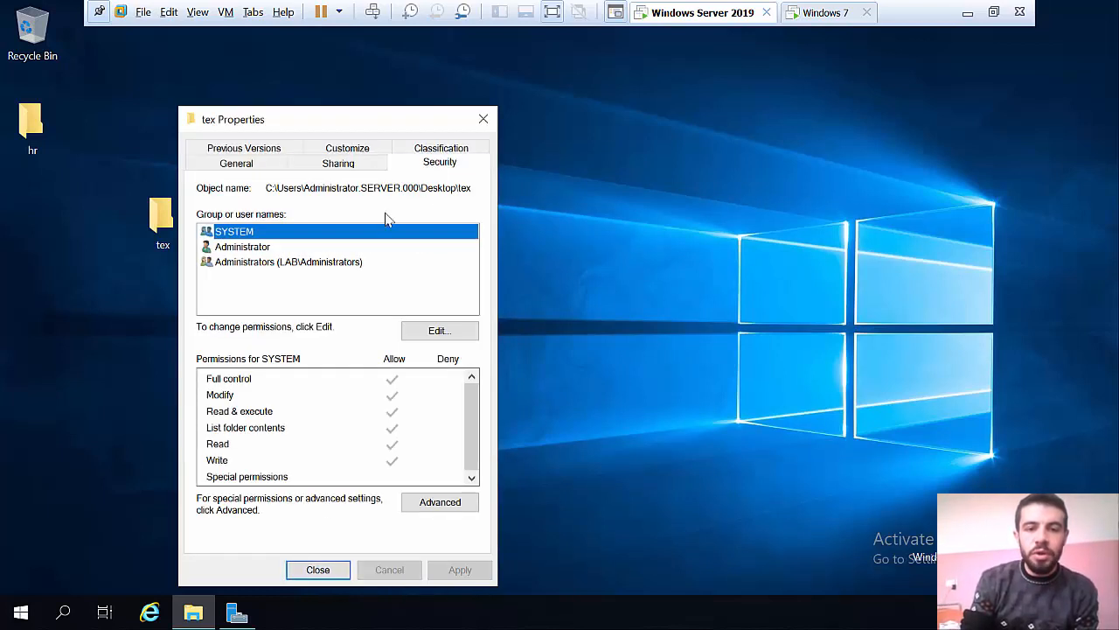
click(442, 334)
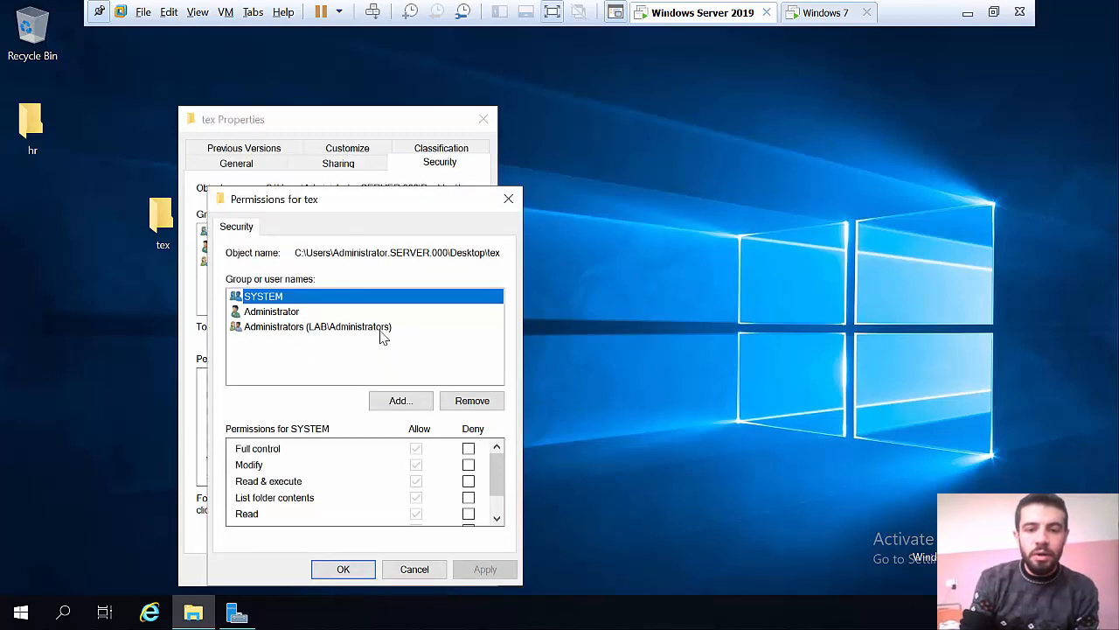
click(415, 402)
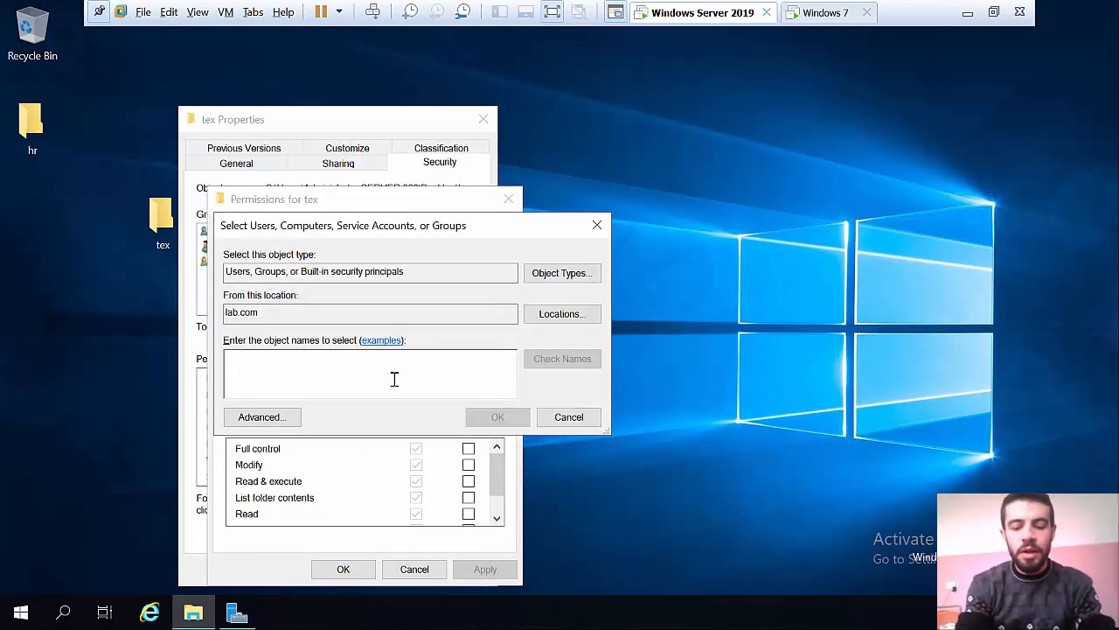
text(mana)
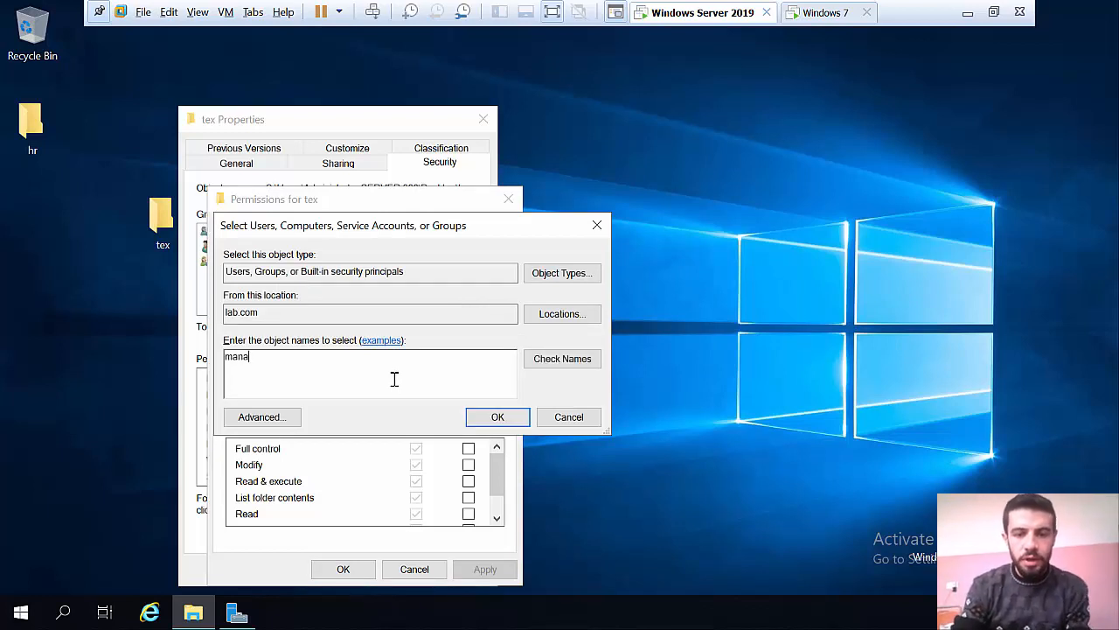
click(564, 366)
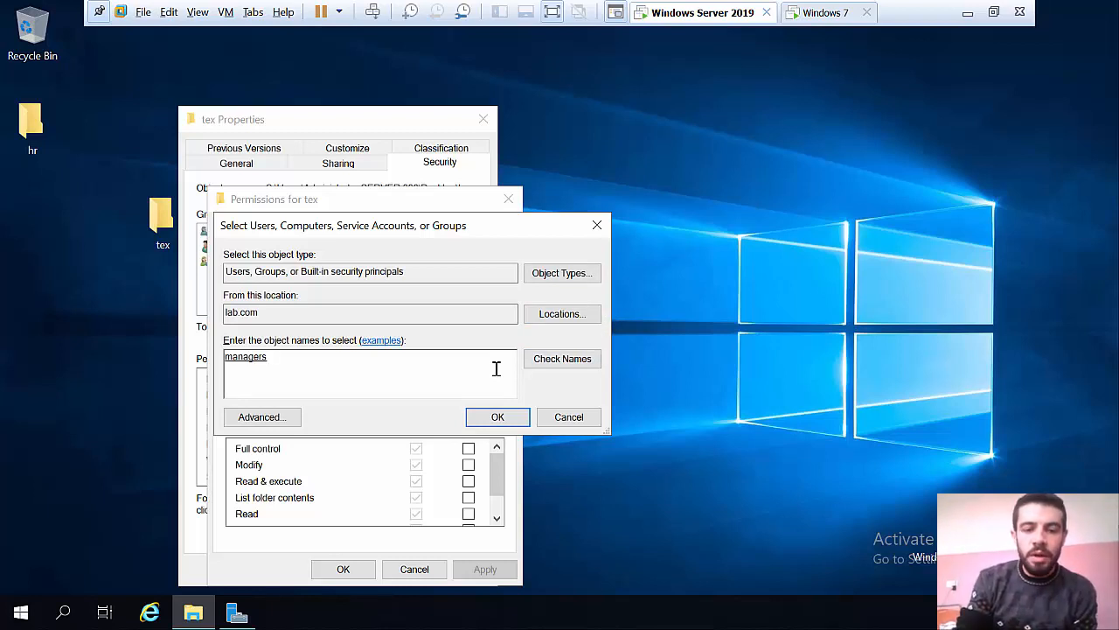
click(496, 417)
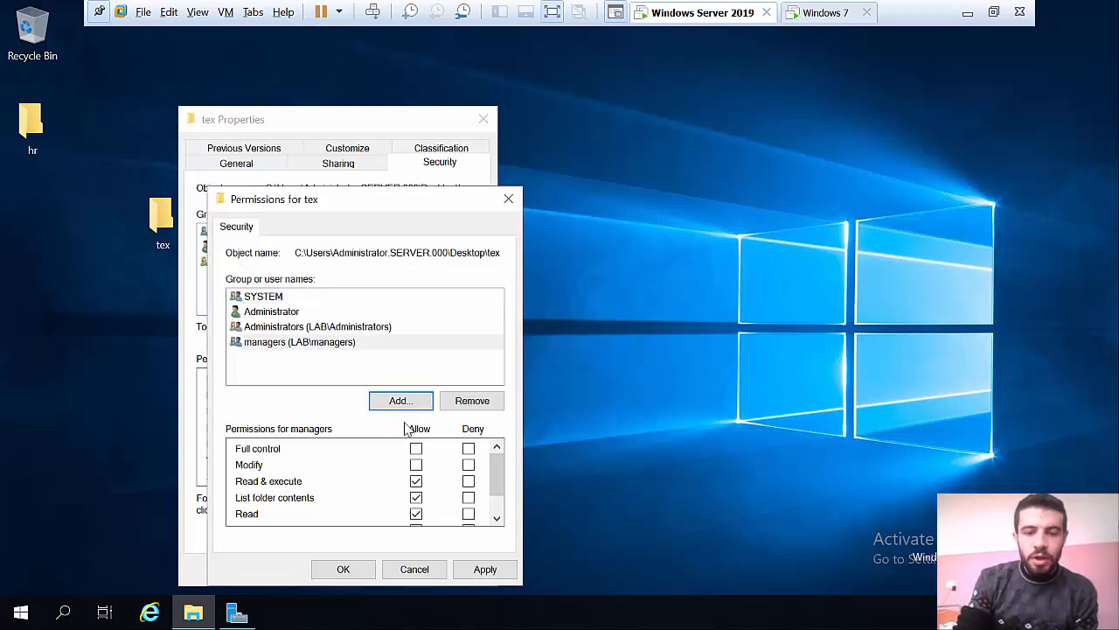
- Allow the managers group Full control of the tex folder, apply the permissions and close the folder's properties
click(417, 464)
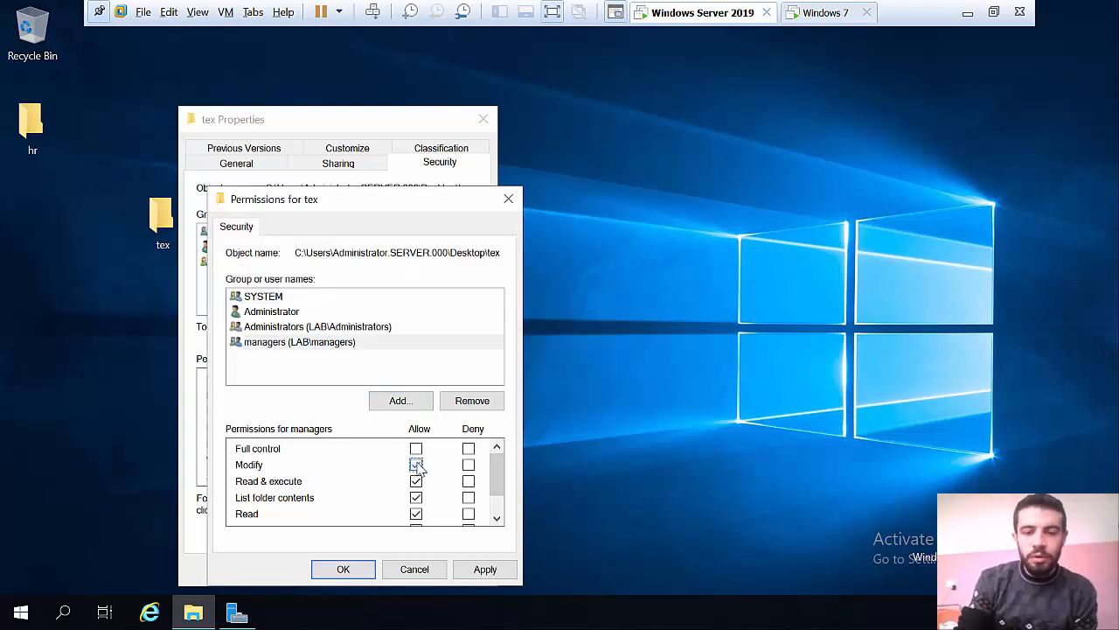
click(416, 449)
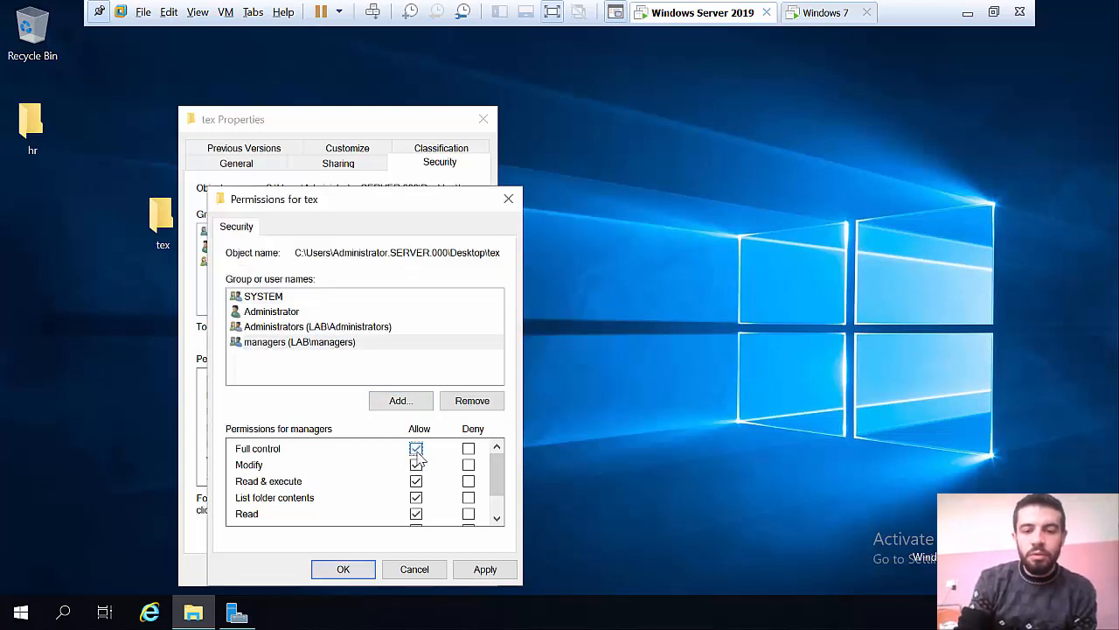
click(485, 570)
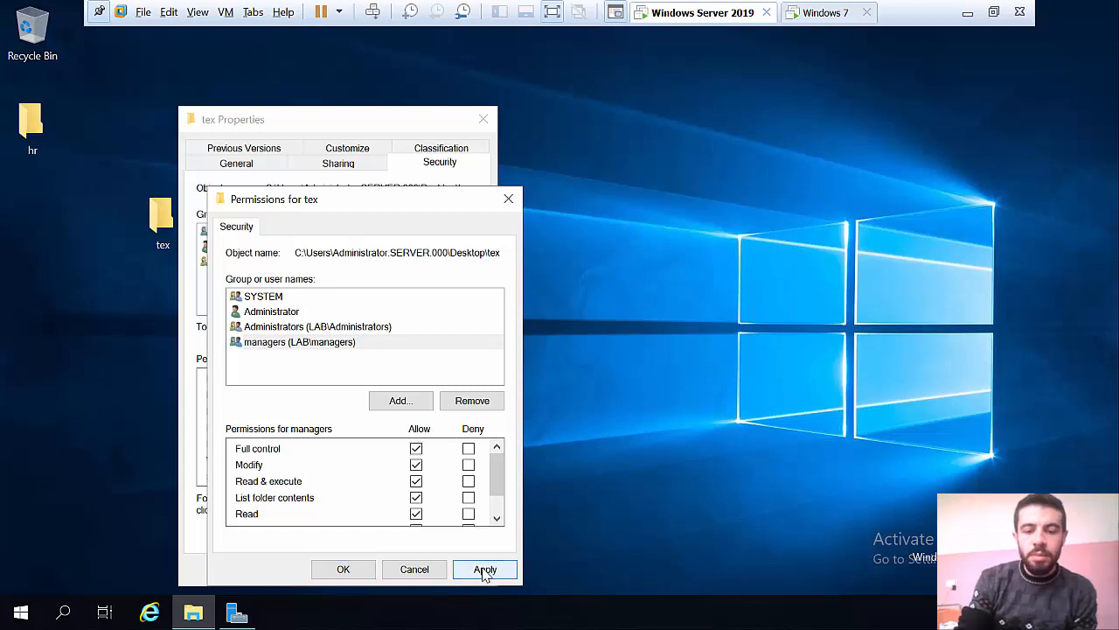
click(360, 569)
click(326, 571)
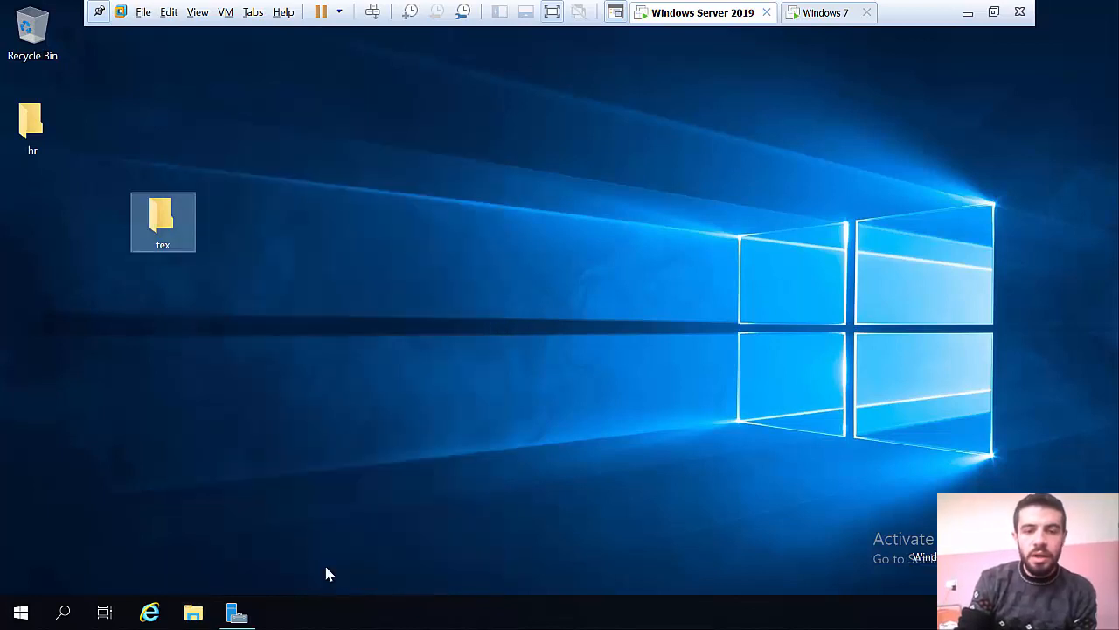
click(643, 296)
- Switch to the Windows 7 machine and map the network folder \\lab.com\tex as drive Y:
click(826, 12)
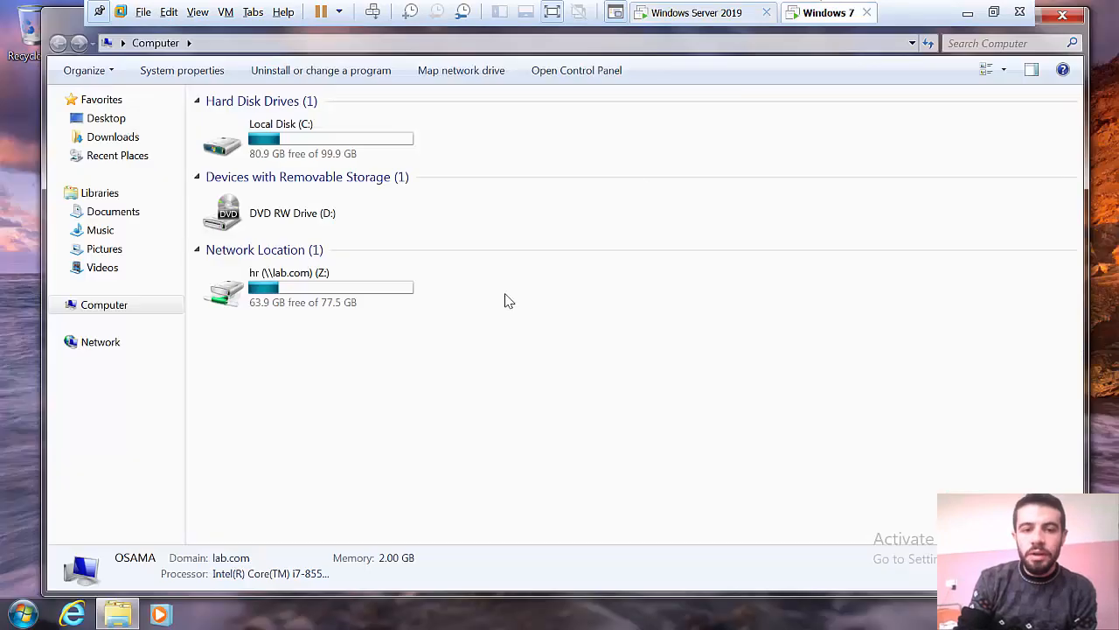
click(456, 75)
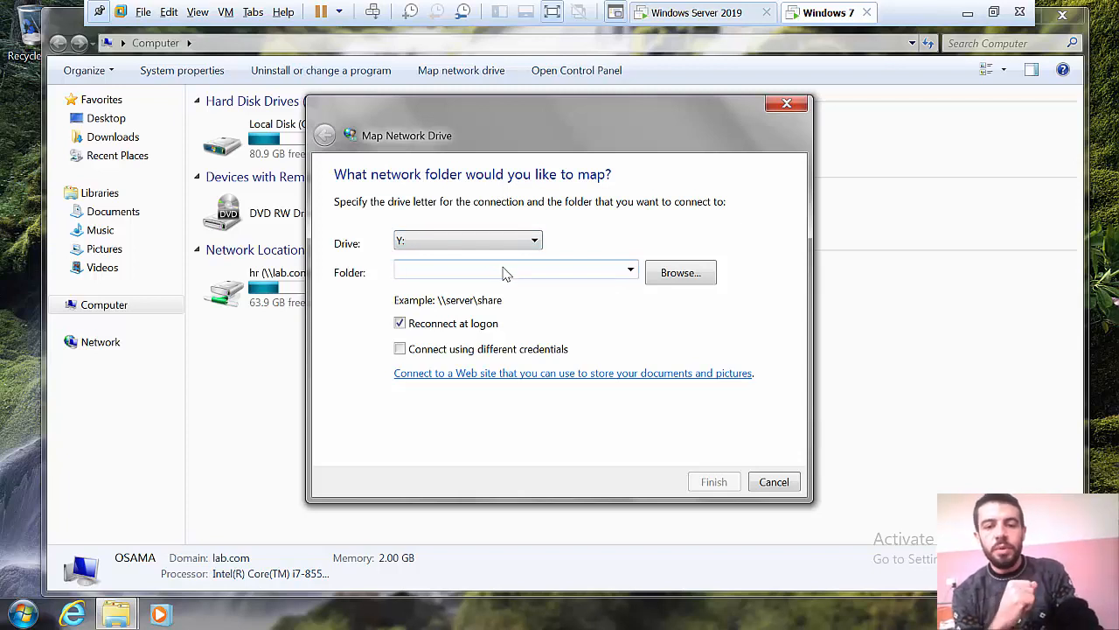
text(\\)
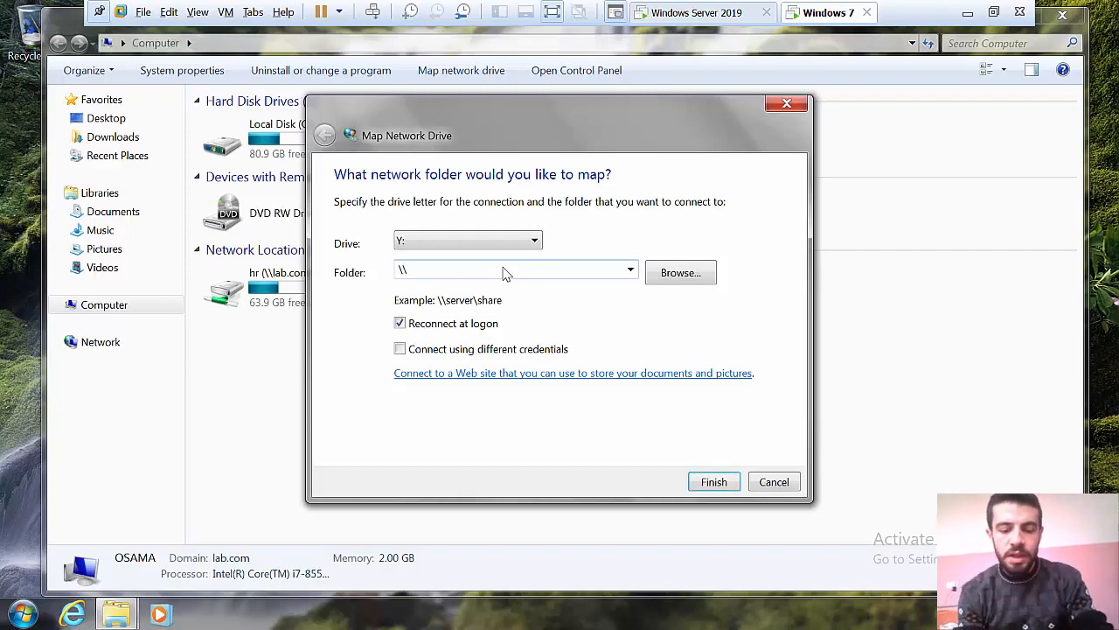
text(lab.)
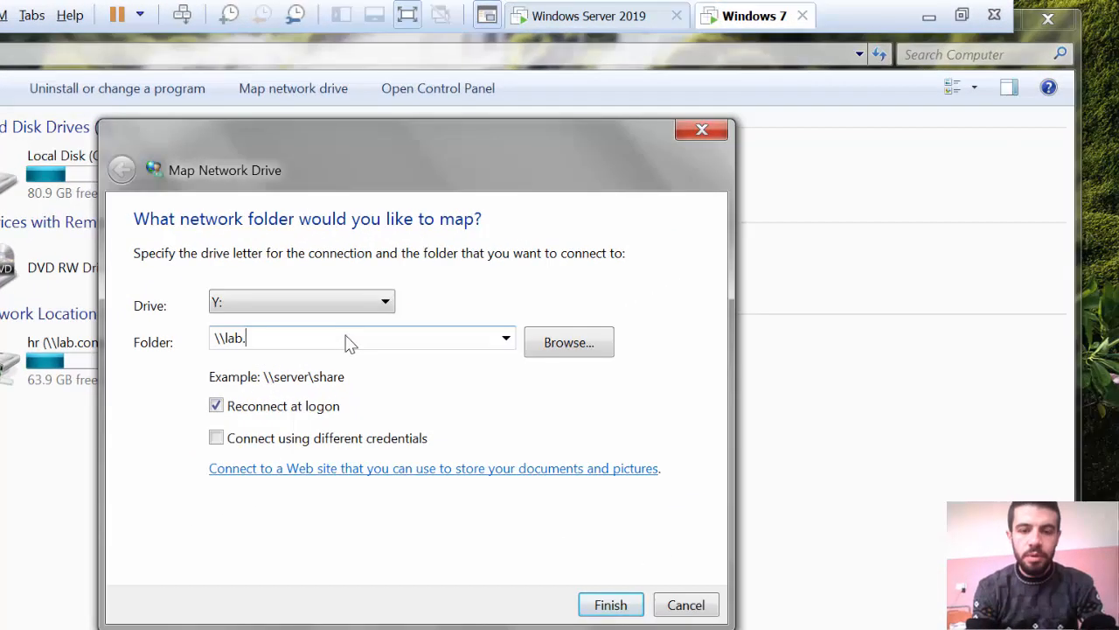
text(com)
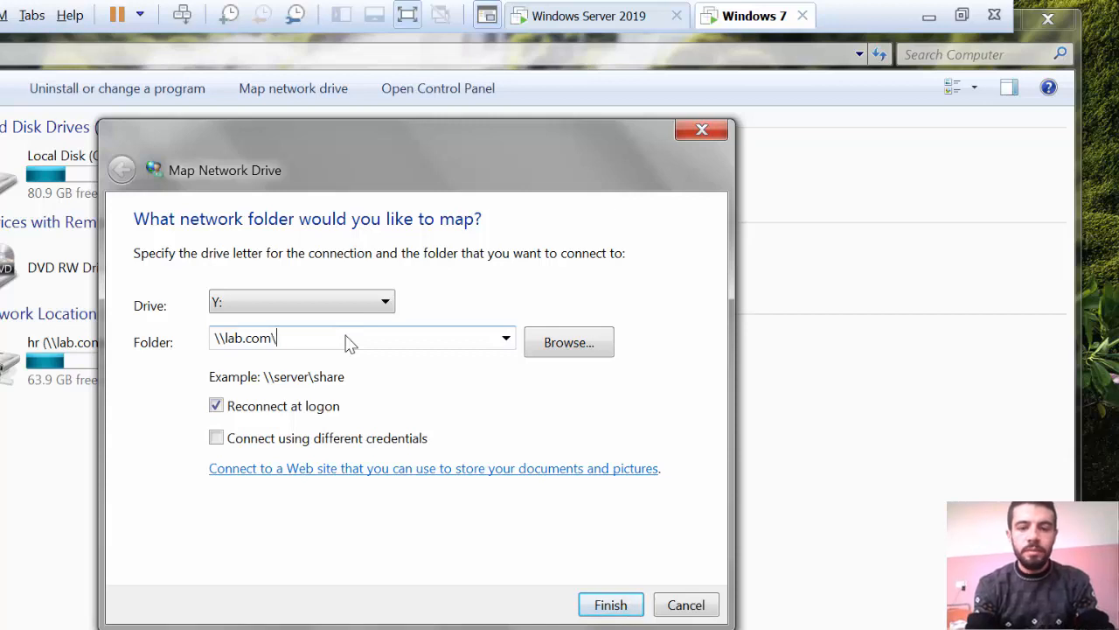
text(\)
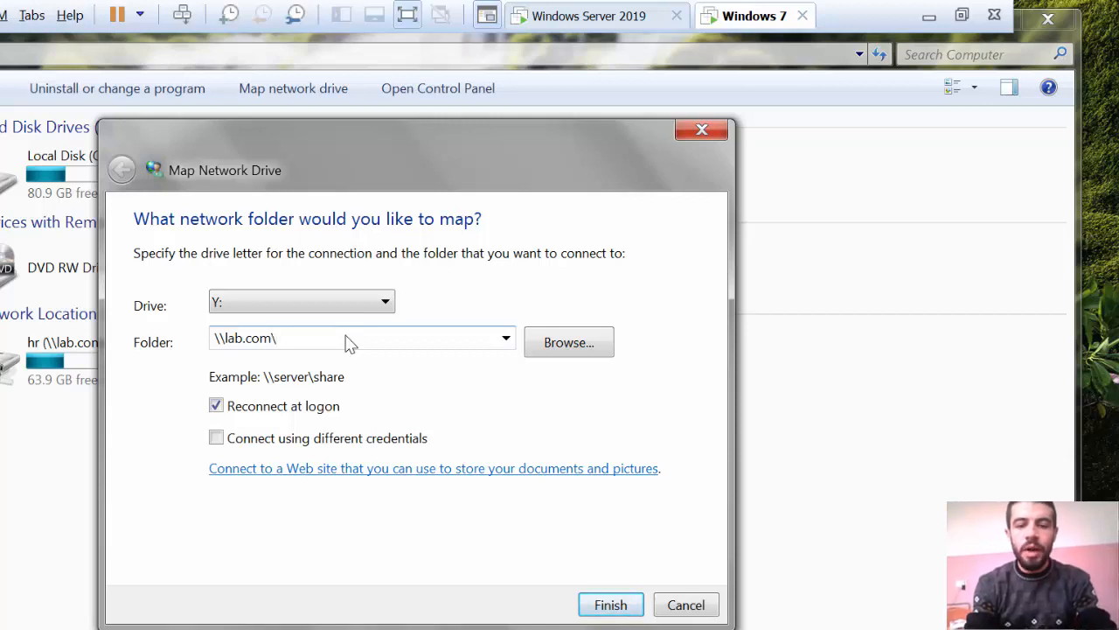
text(tst)
key(BackSpace)
key(BackSpace)
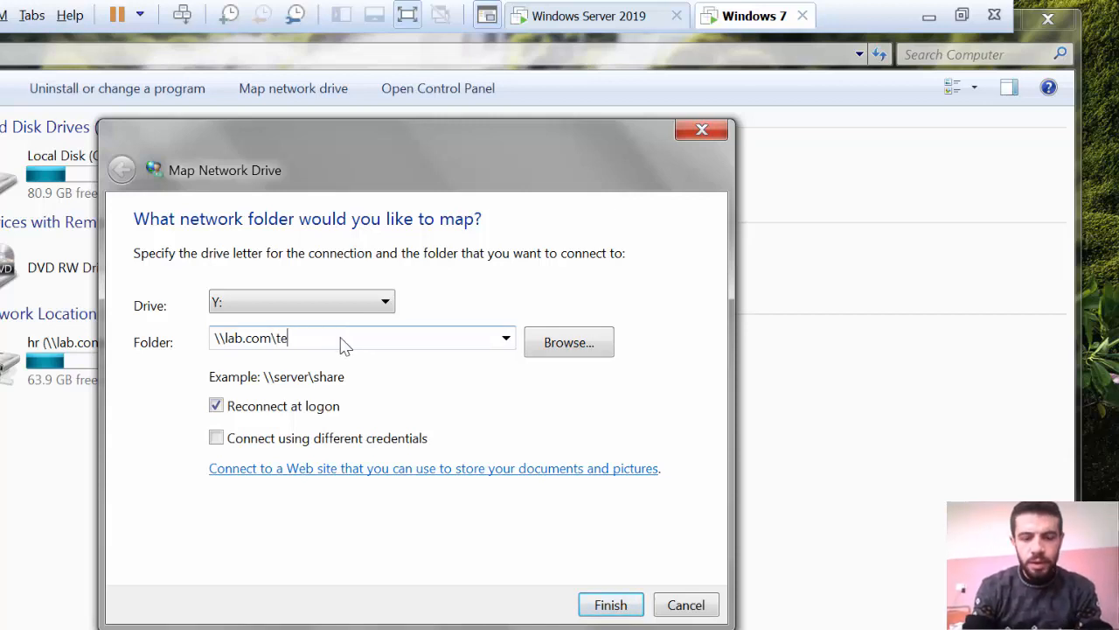
key(Return)
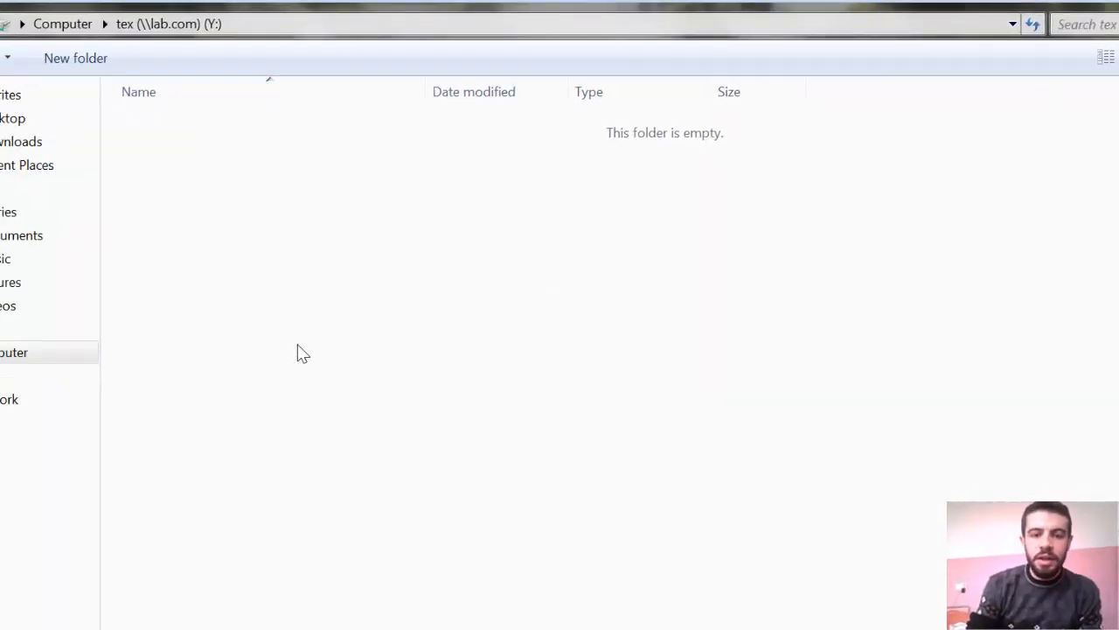
- Create a new folder with the default name inside the mapped tex drive
right_click(297, 353)
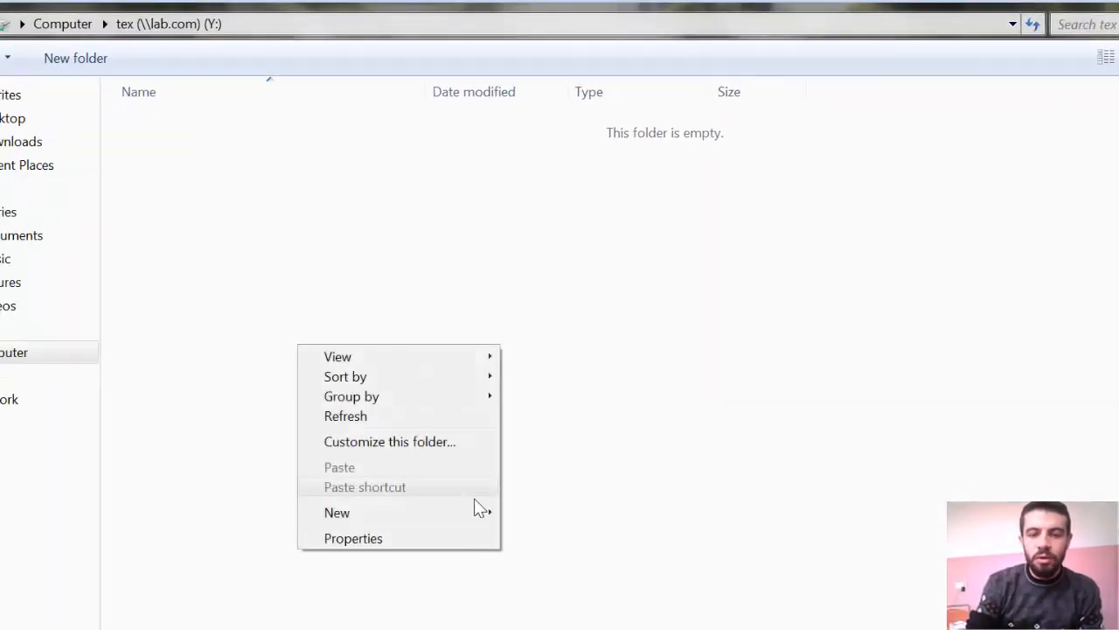
mouse_move(493, 516)
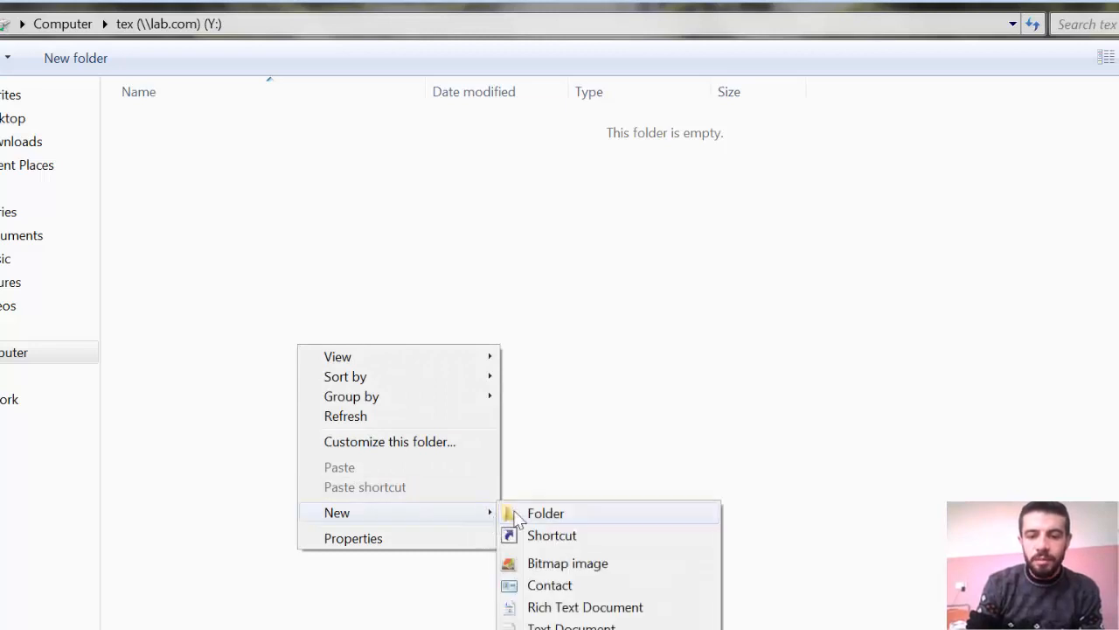
click(538, 513)
click(573, 439)
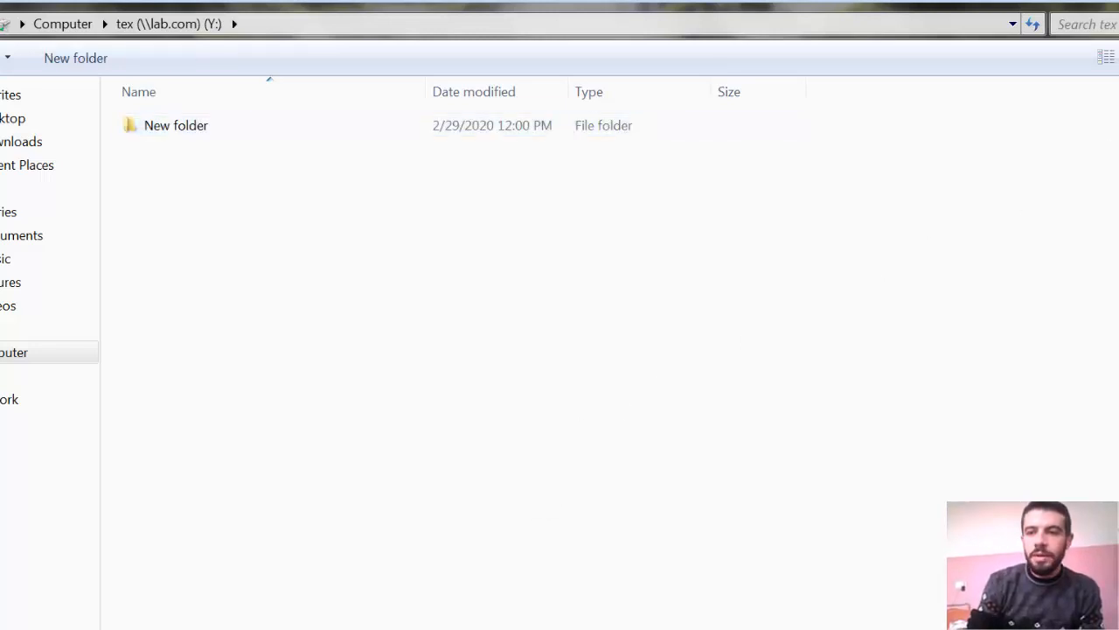
- On the Windows Server 2019 machine, close the finished installation wizard and open File Server Resource Manager
click(1, 24)
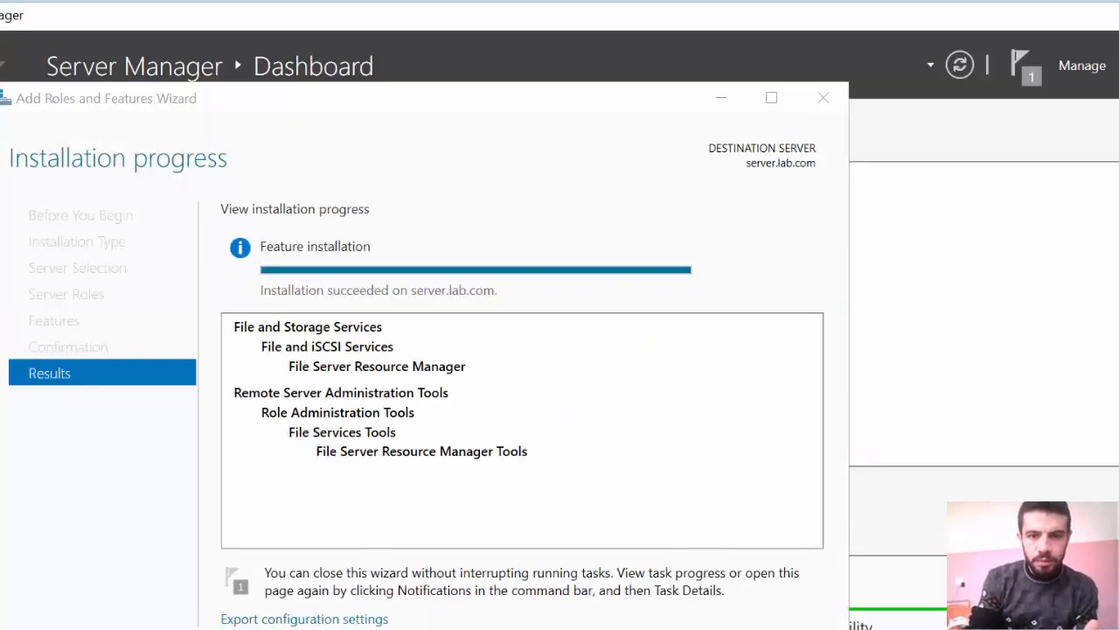
click(675, 628)
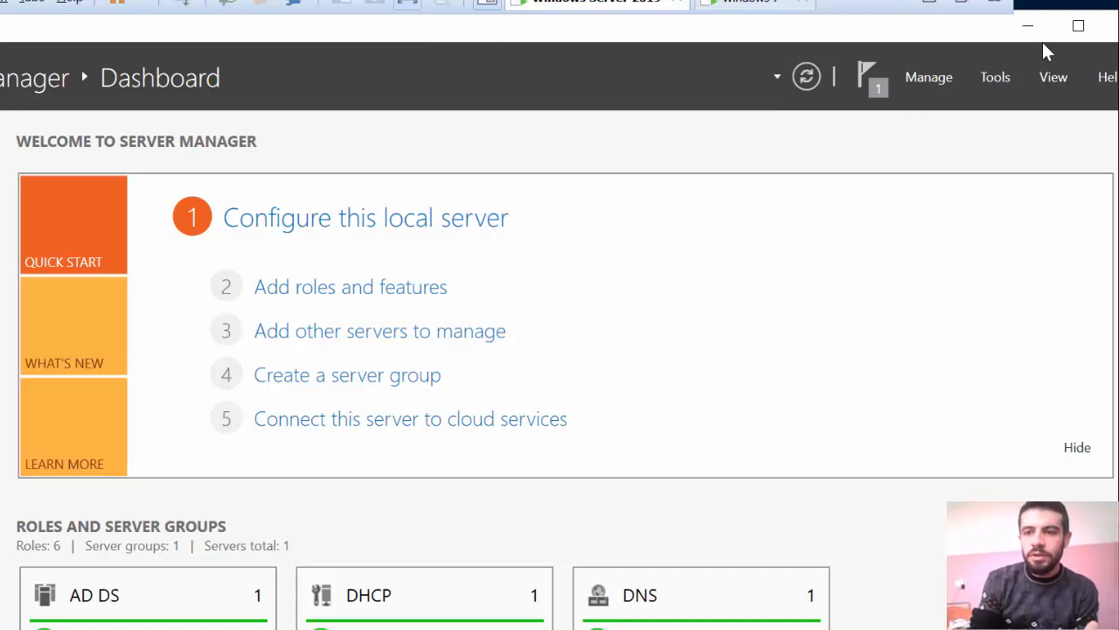
click(995, 75)
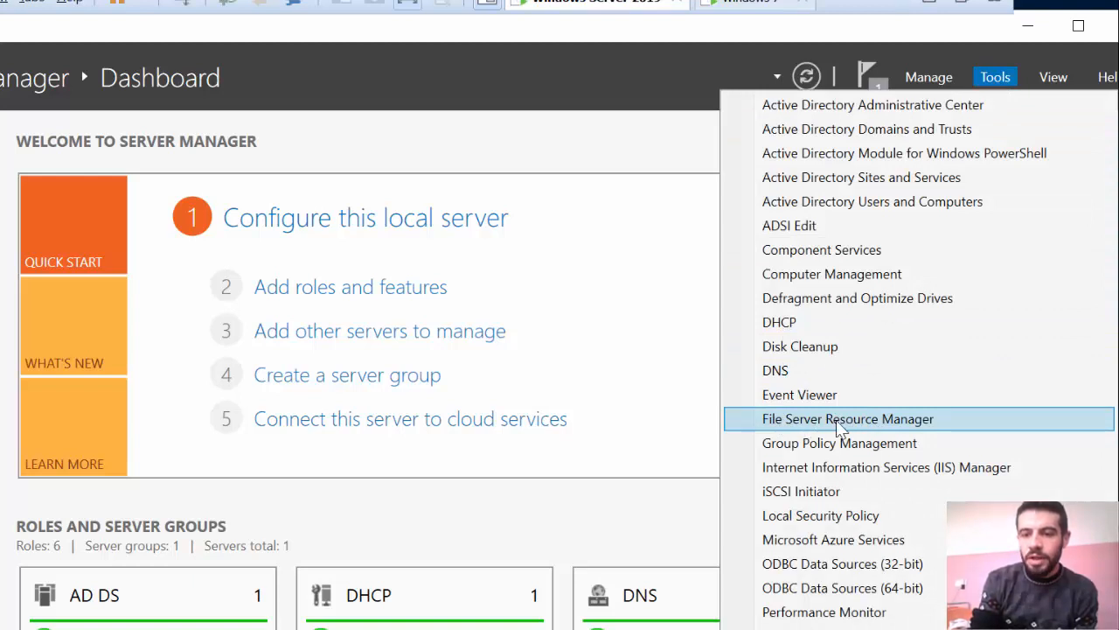
click(863, 418)
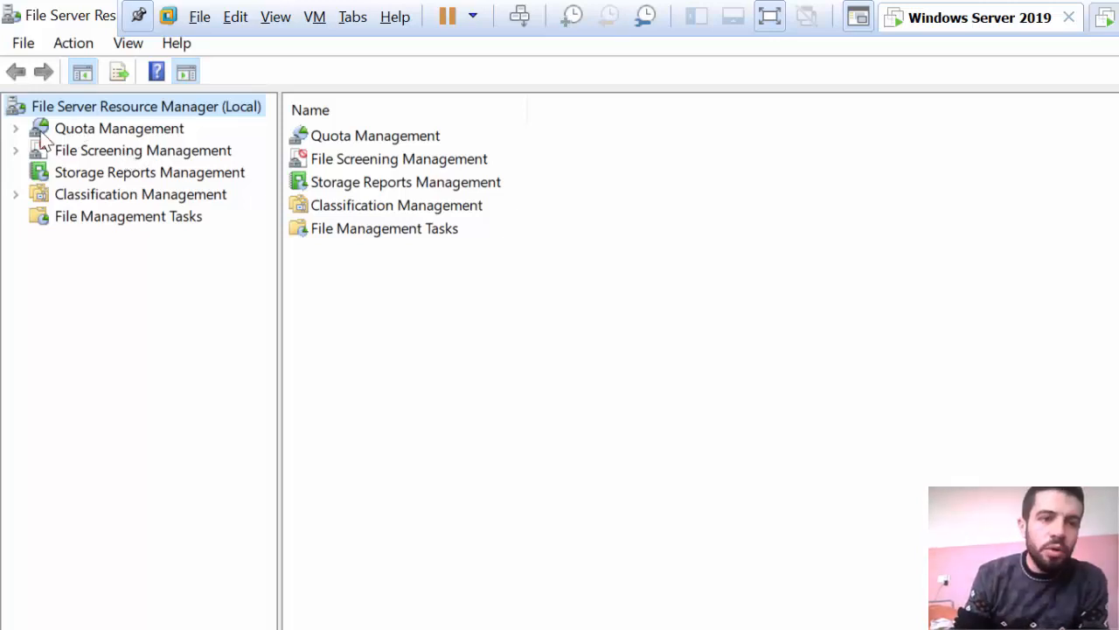
- Expand Quota Management and start creating a new quota under Quotas
click(15, 130)
click(83, 154)
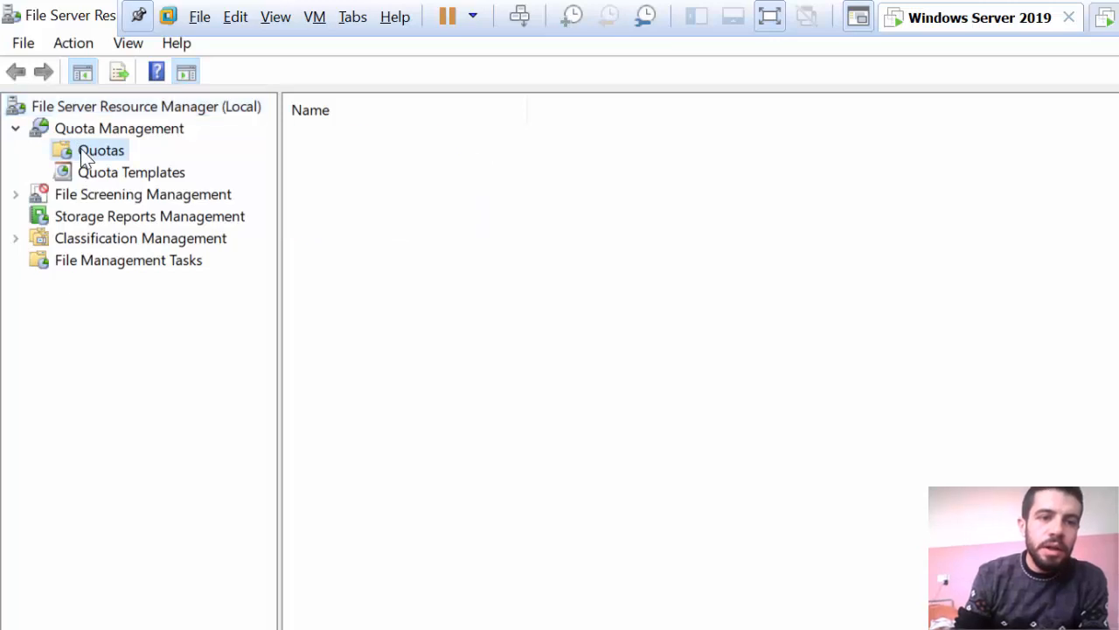
right_click(82, 155)
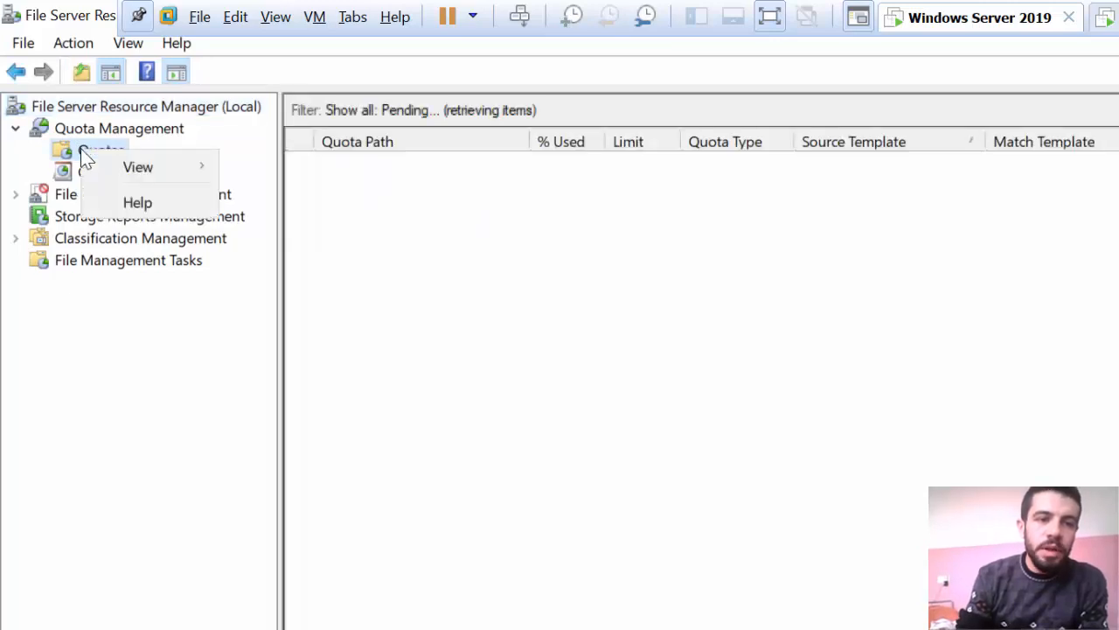
click(70, 148)
right_click(68, 147)
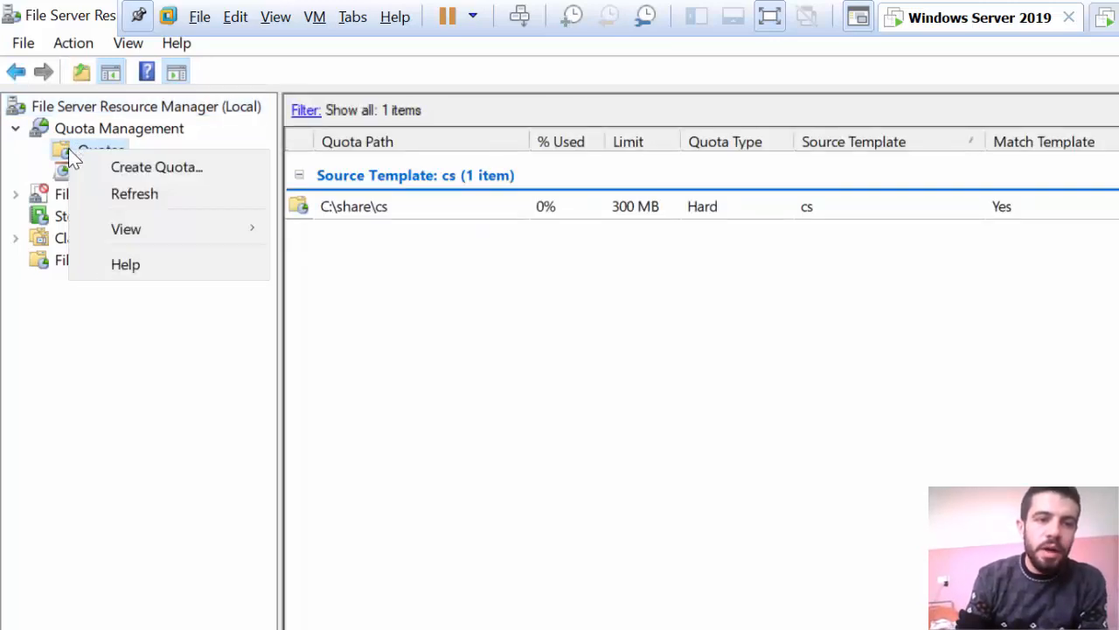
click(153, 168)
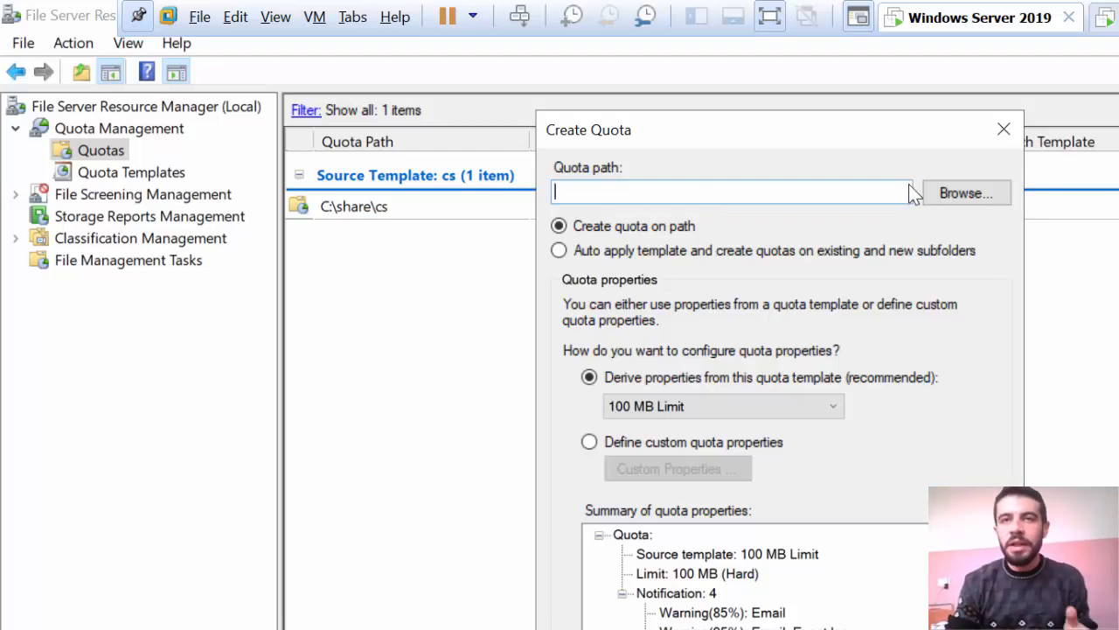
- Set the quota path to the tex folder on the Desktop and review the quota templates, keeping 100 MB Limit
click(954, 195)
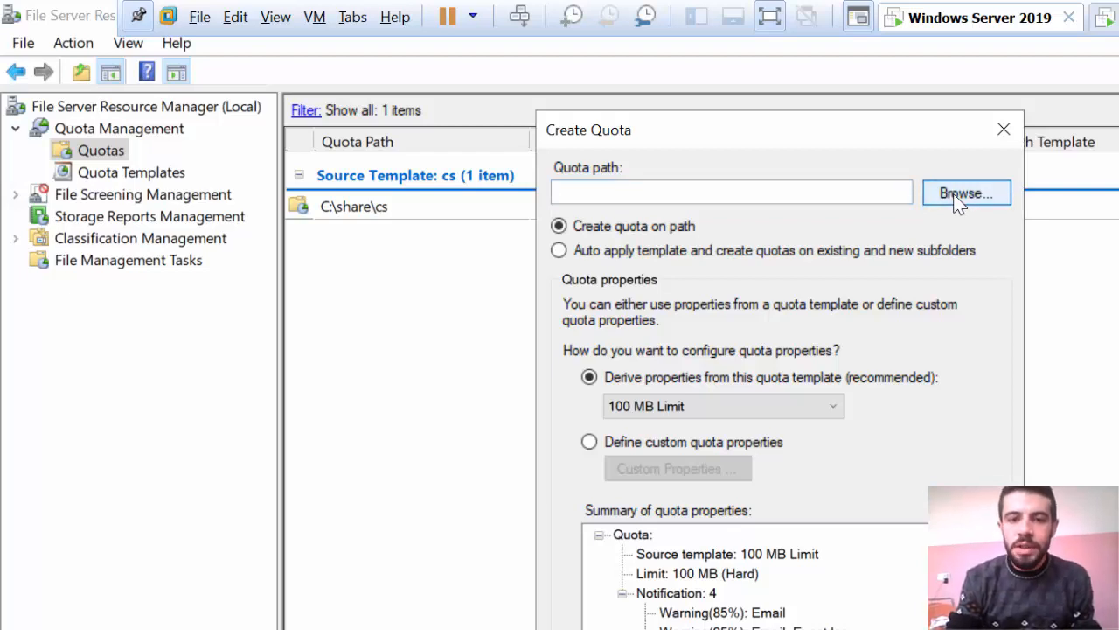
click(965, 198)
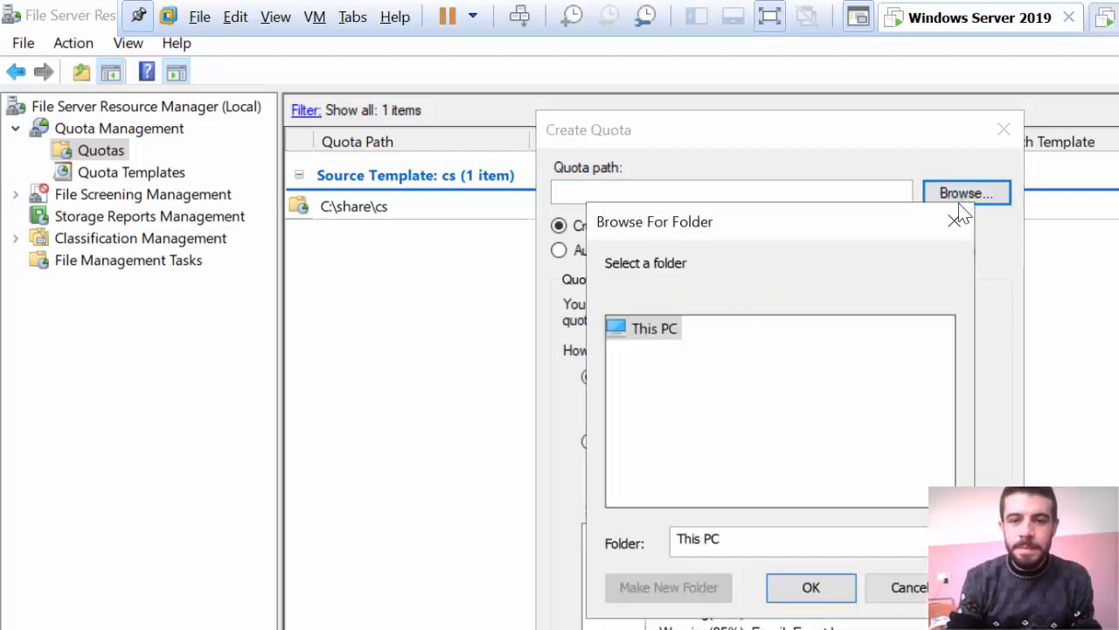
click(683, 379)
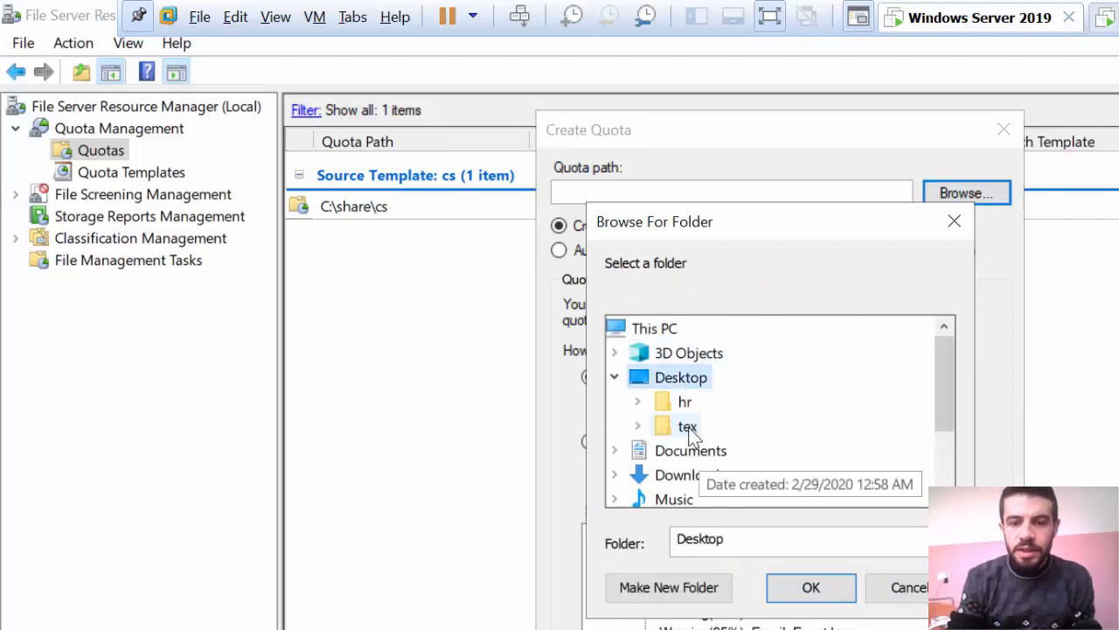
click(688, 427)
click(815, 584)
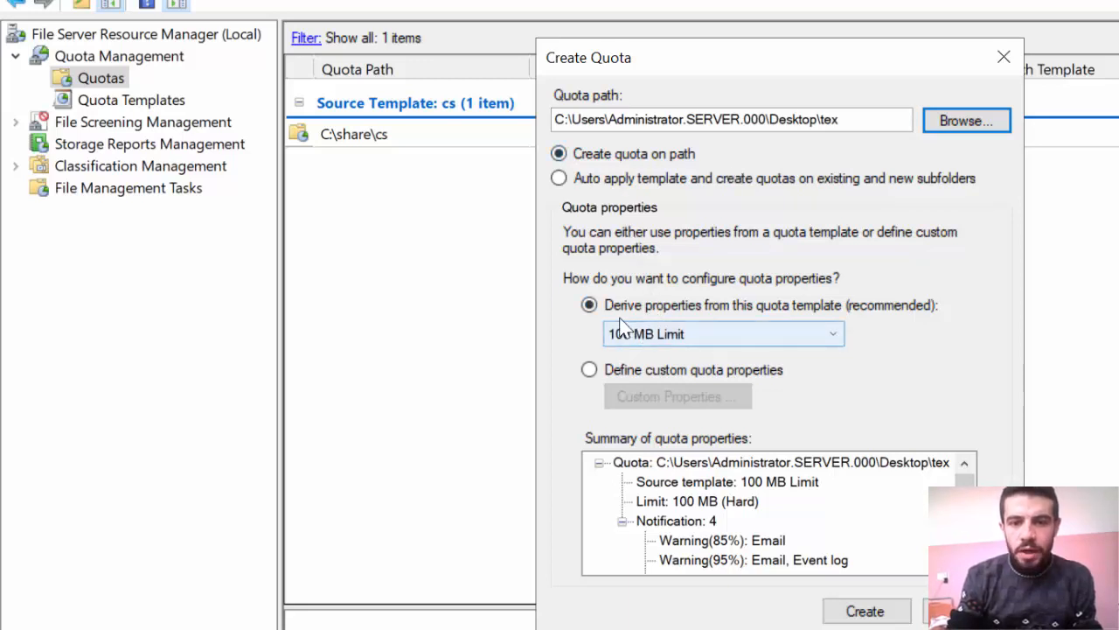
click(830, 339)
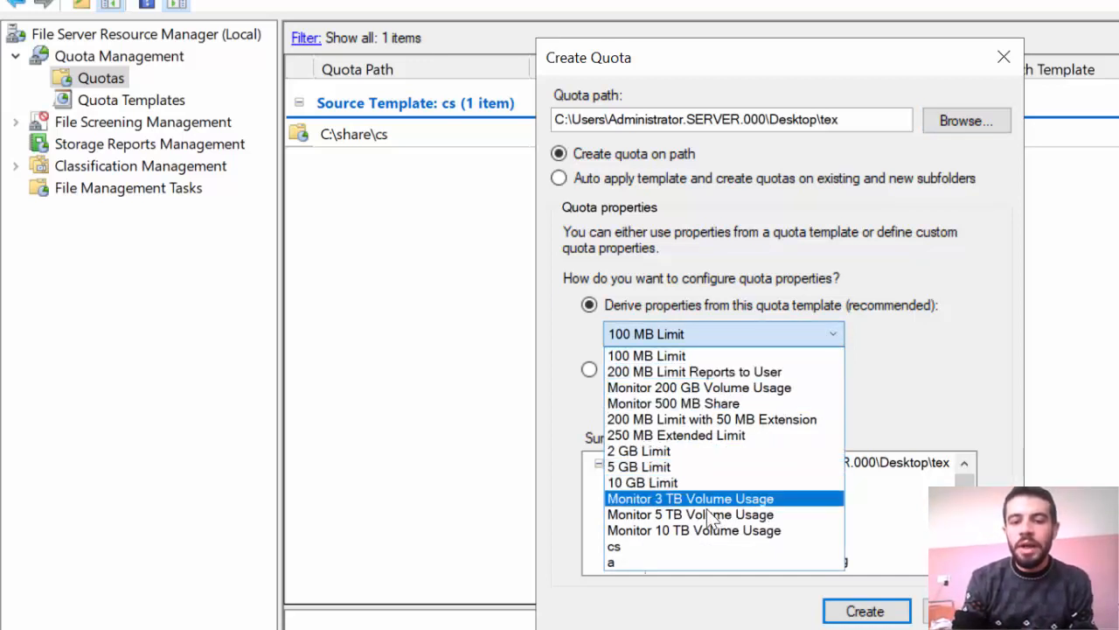
click(891, 386)
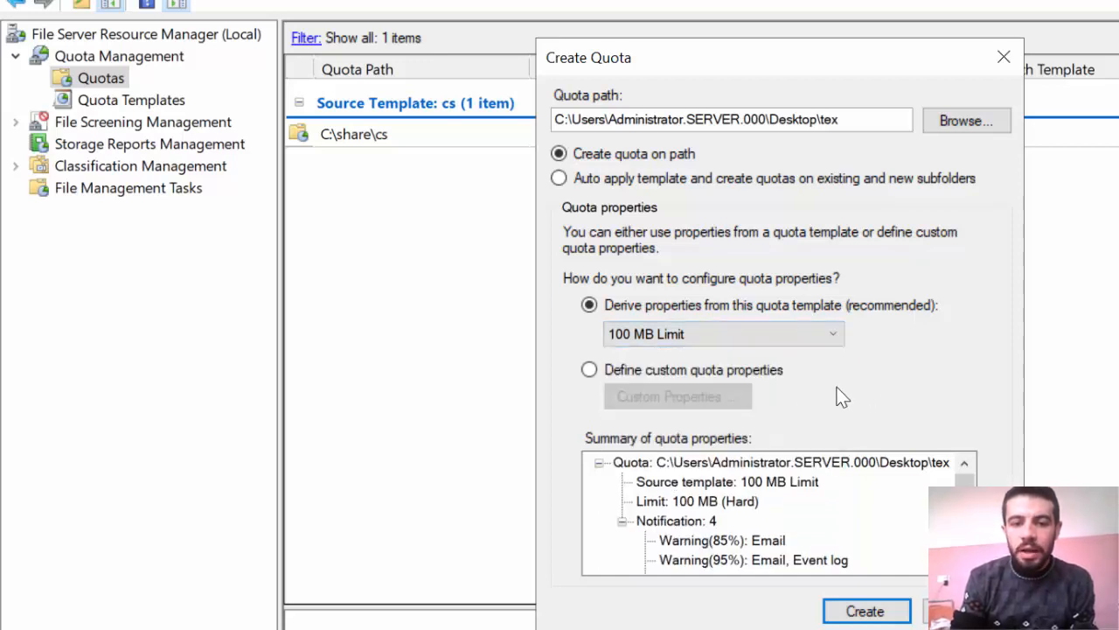
- Define custom quota properties for the tex folder with a hard space limit of 10 GB
click(605, 374)
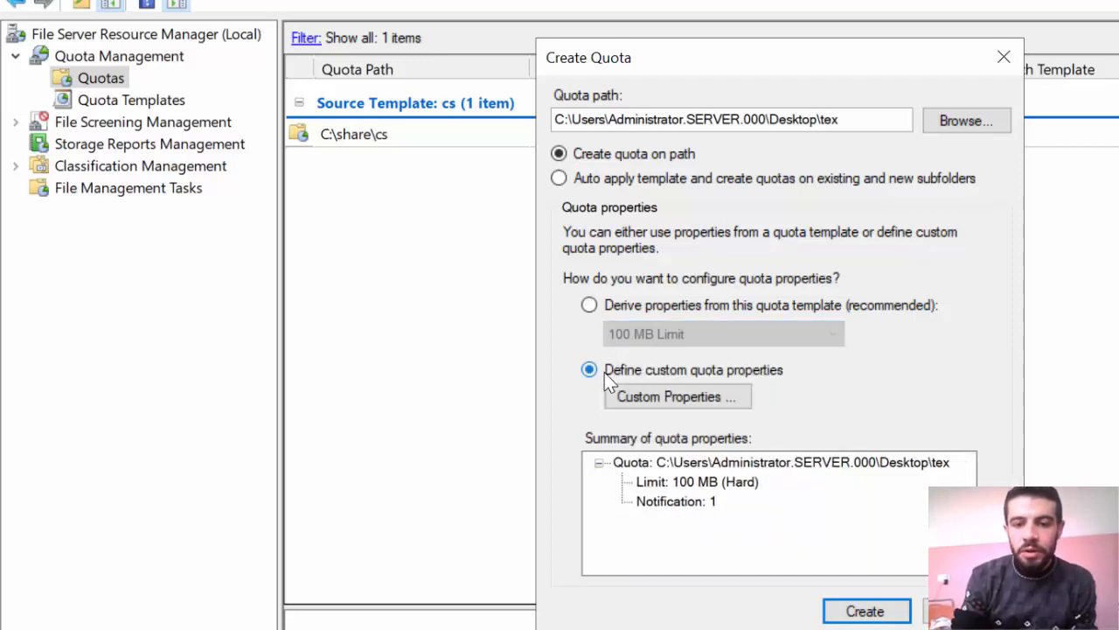
click(655, 401)
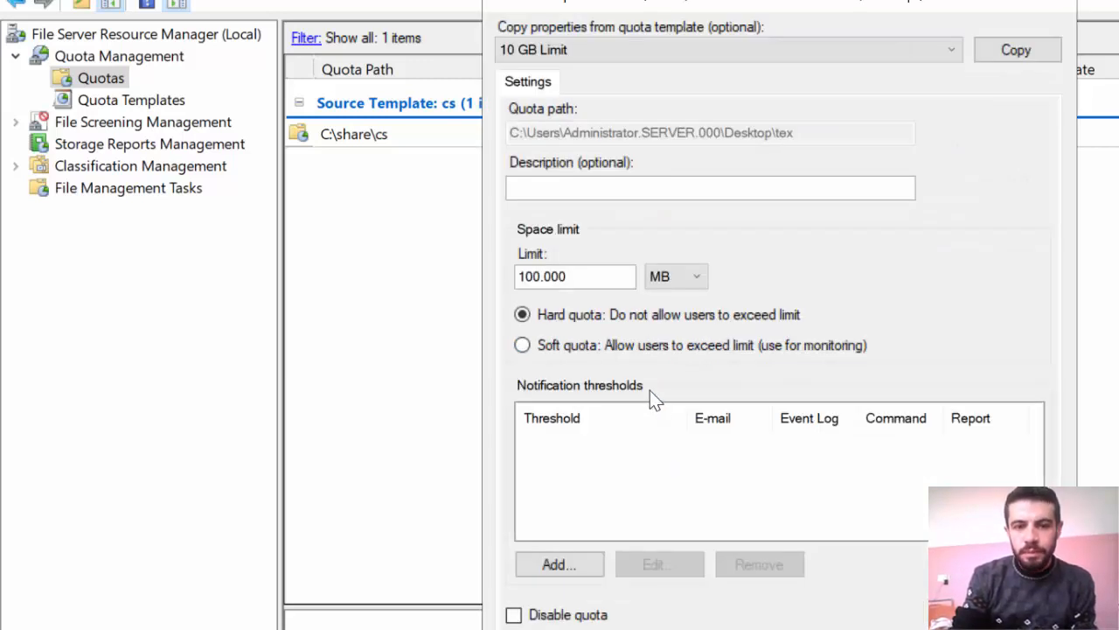
click(578, 270)
key(BackSpace)
key(BackSpace)
key(BackSpace)
key(BackSpace)
key(BackSpace)
key(BackSpace)
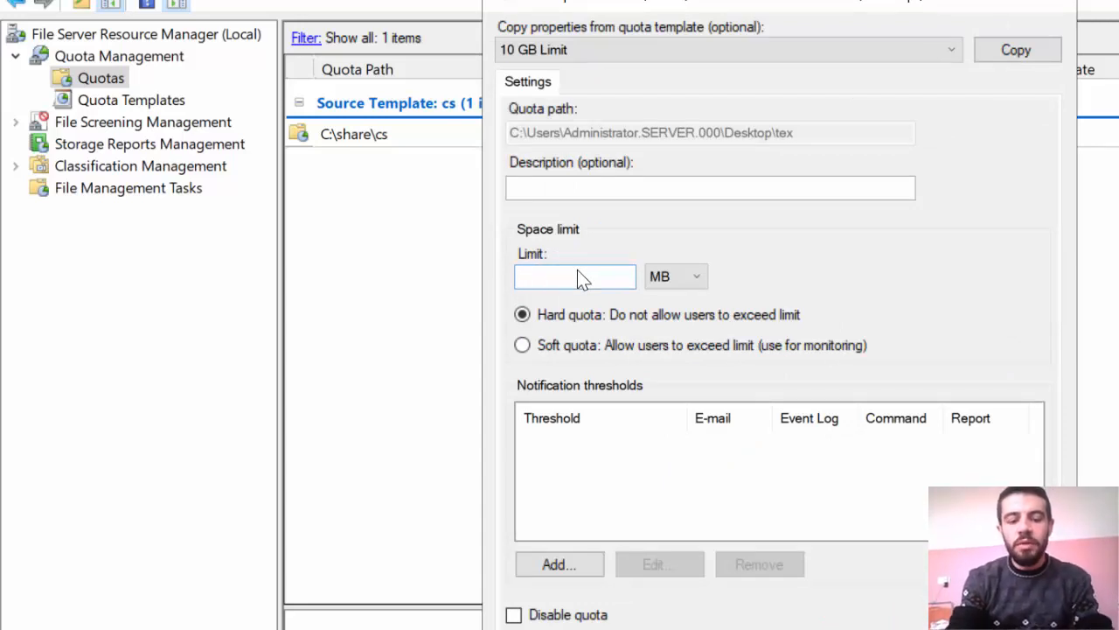
text(2)
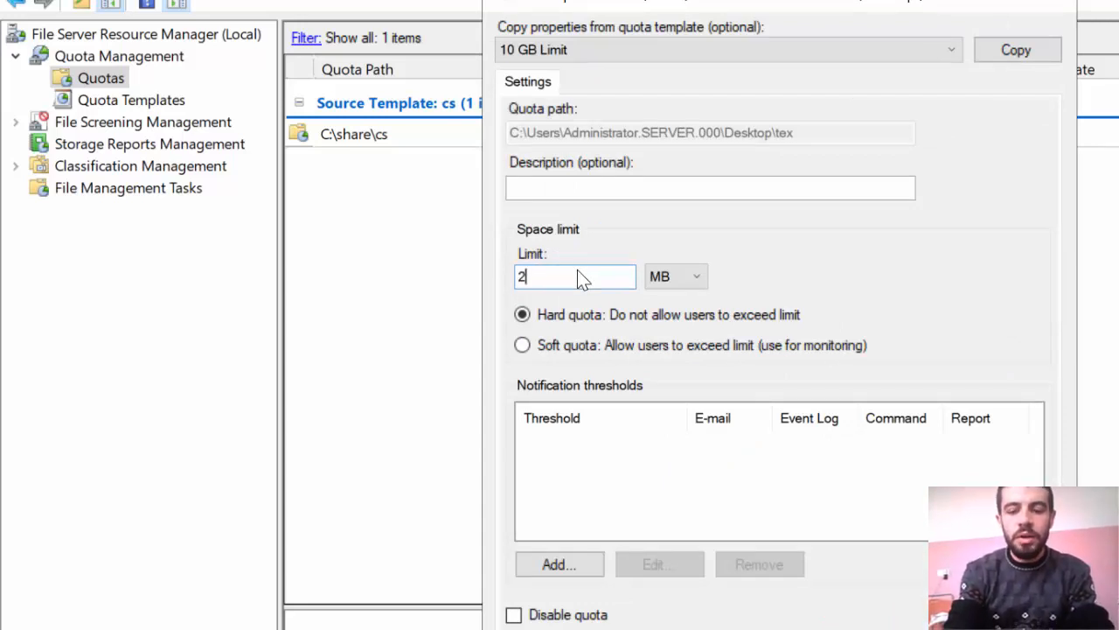
key(BackSpace)
text(10)
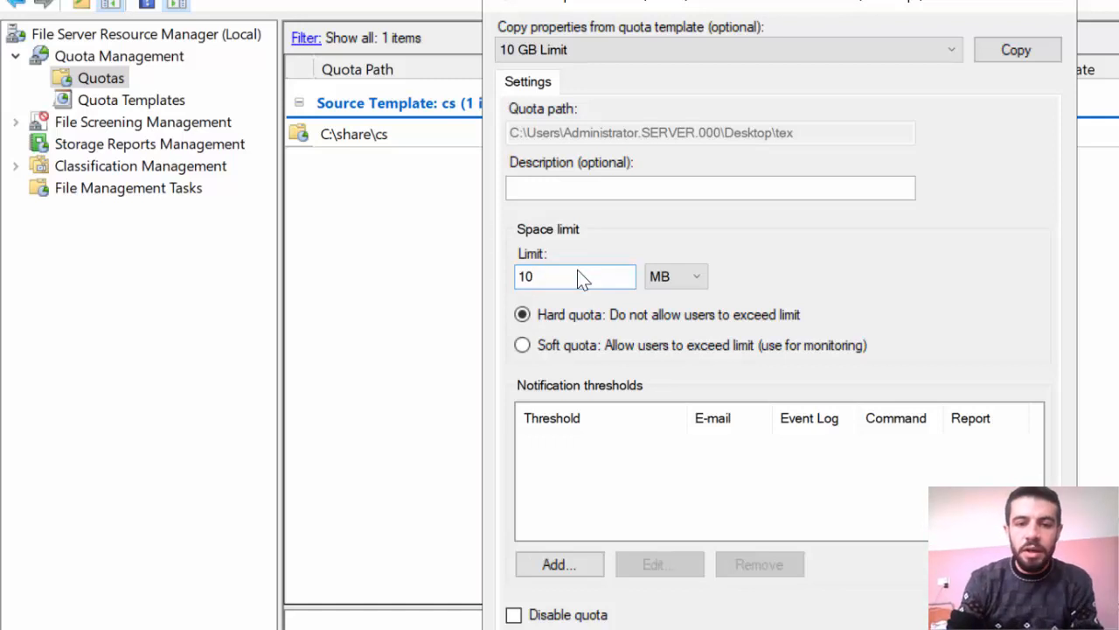
click(680, 280)
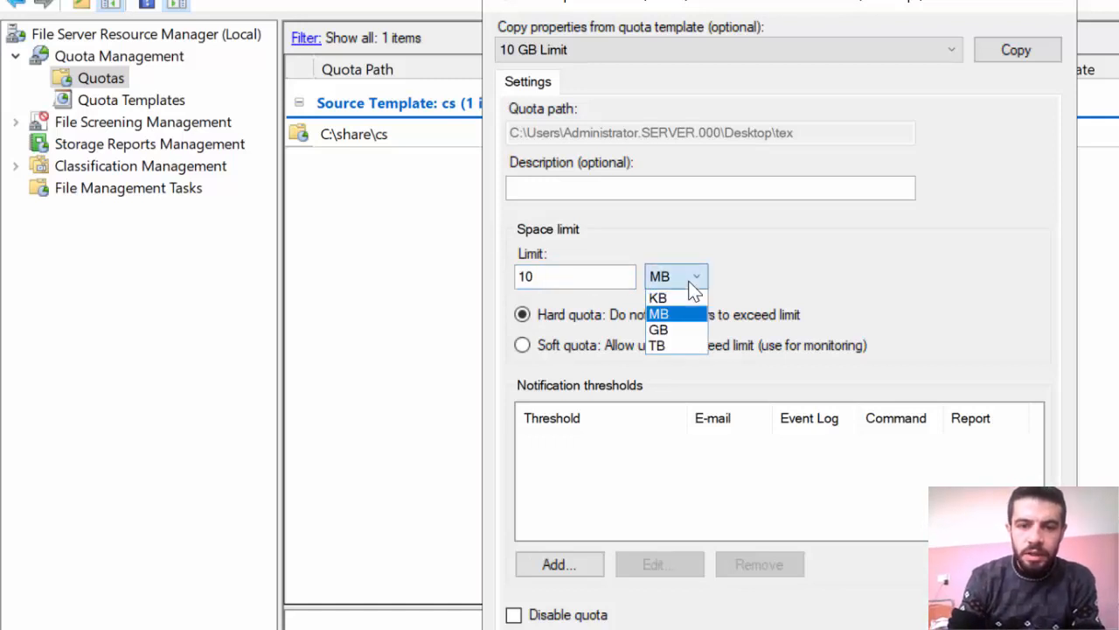
click(683, 328)
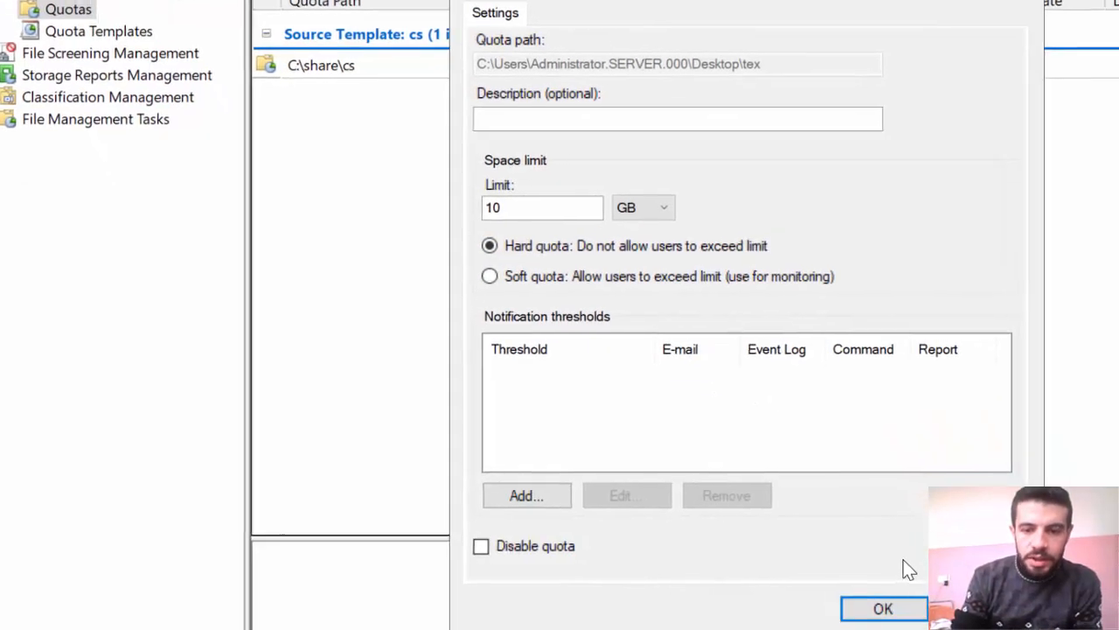
click(864, 578)
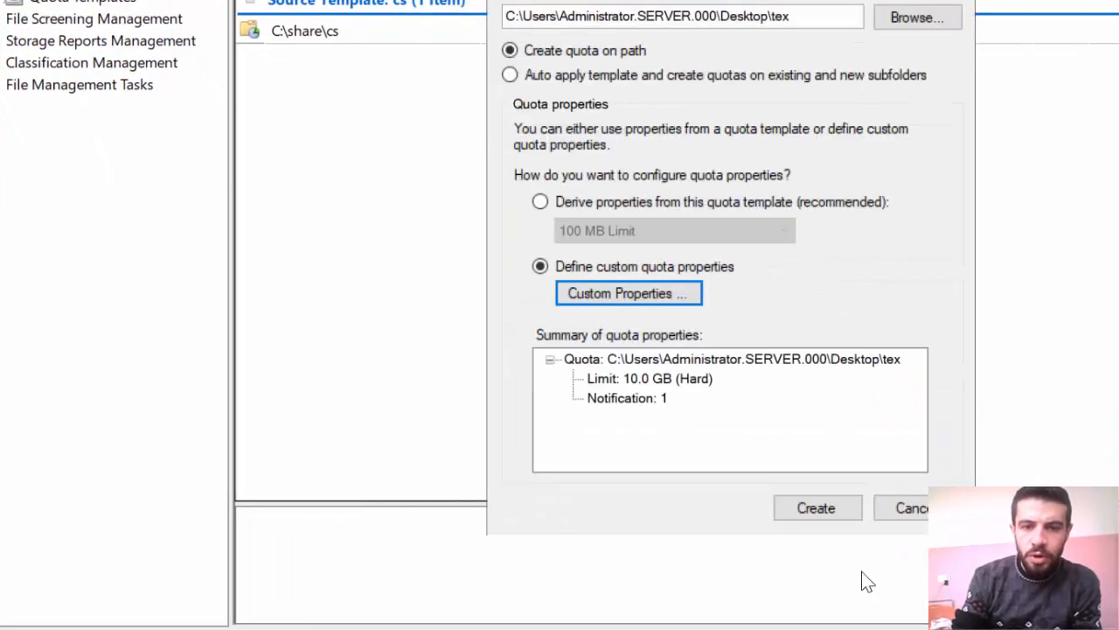
- Create the quota and save its custom properties as a template named 10Gb
click(816, 516)
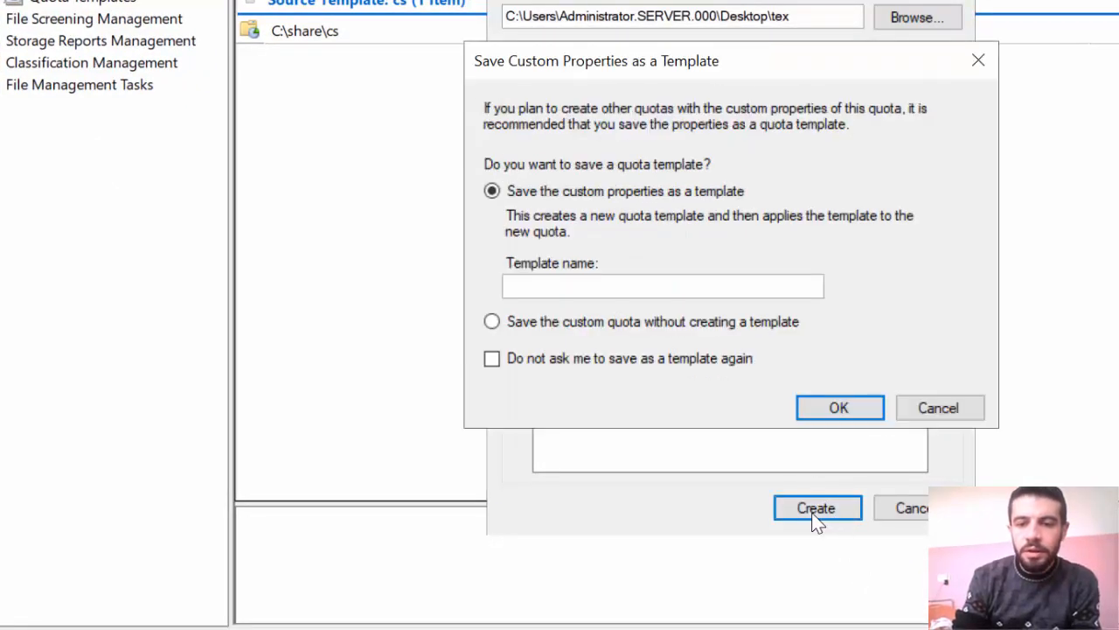
click(606, 288)
text(10)
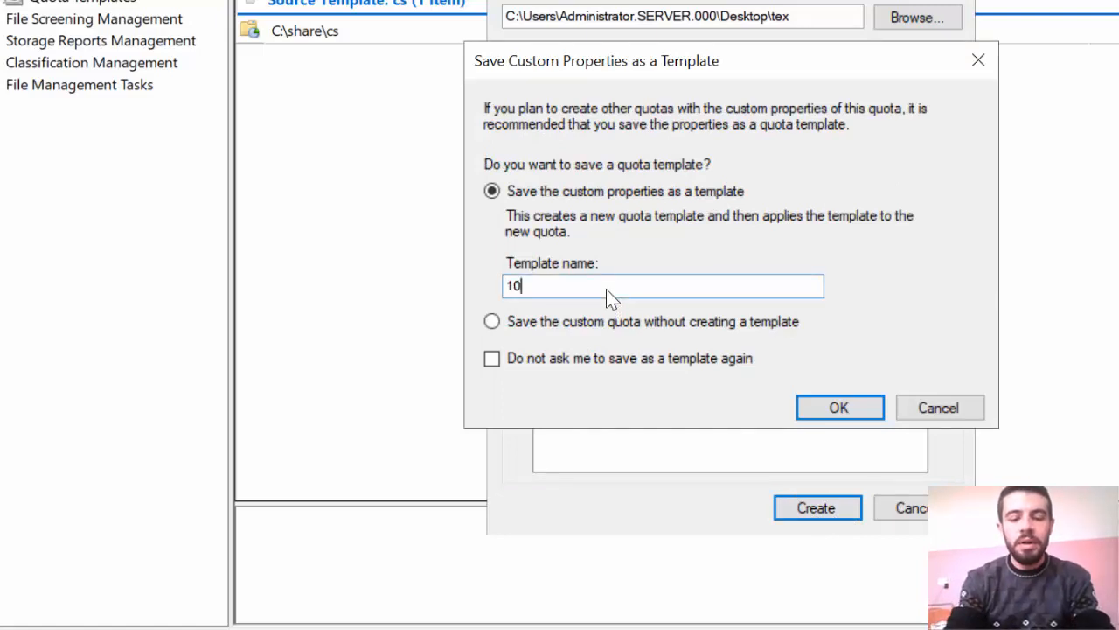
text(Gb)
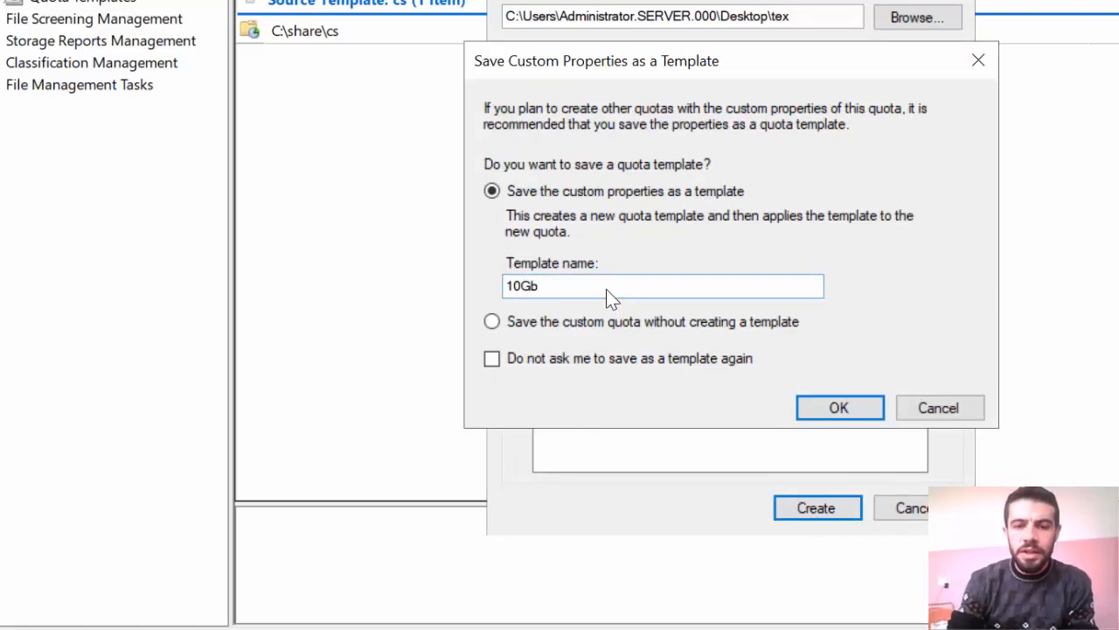
click(831, 409)
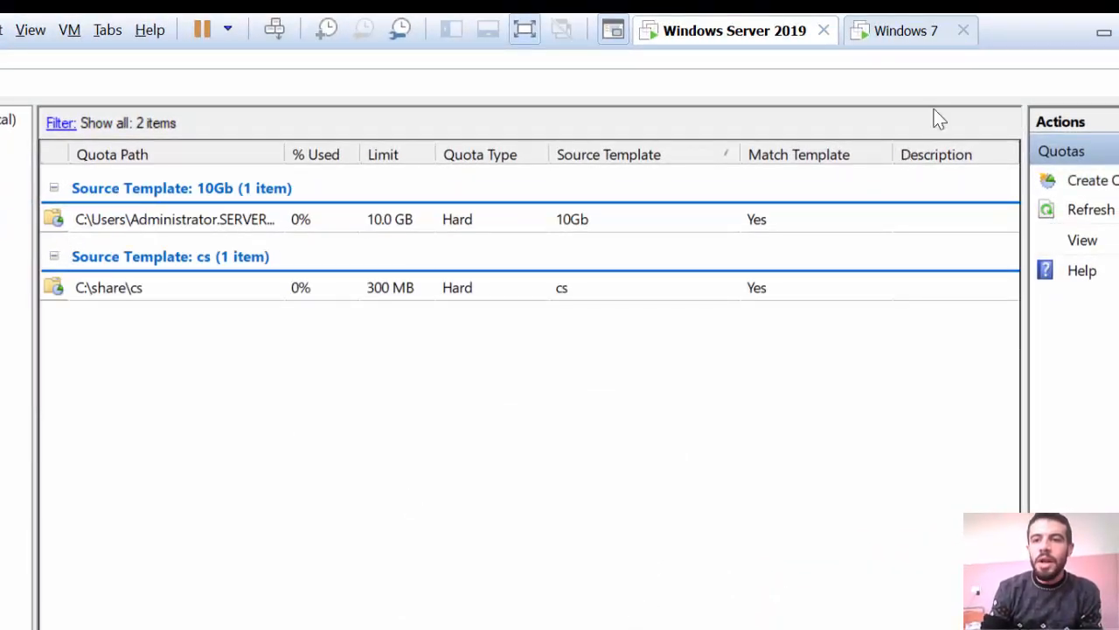
- On the Windows 7 machine, refresh the drive list and check the mapped tex drive's capacity
click(910, 33)
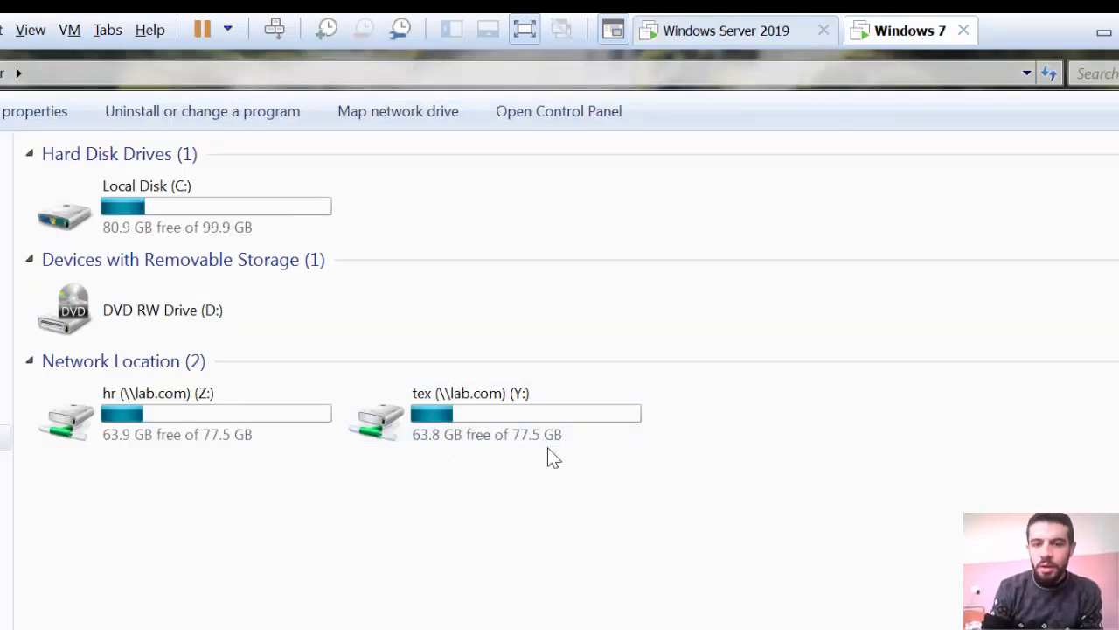
right_click(901, 507)
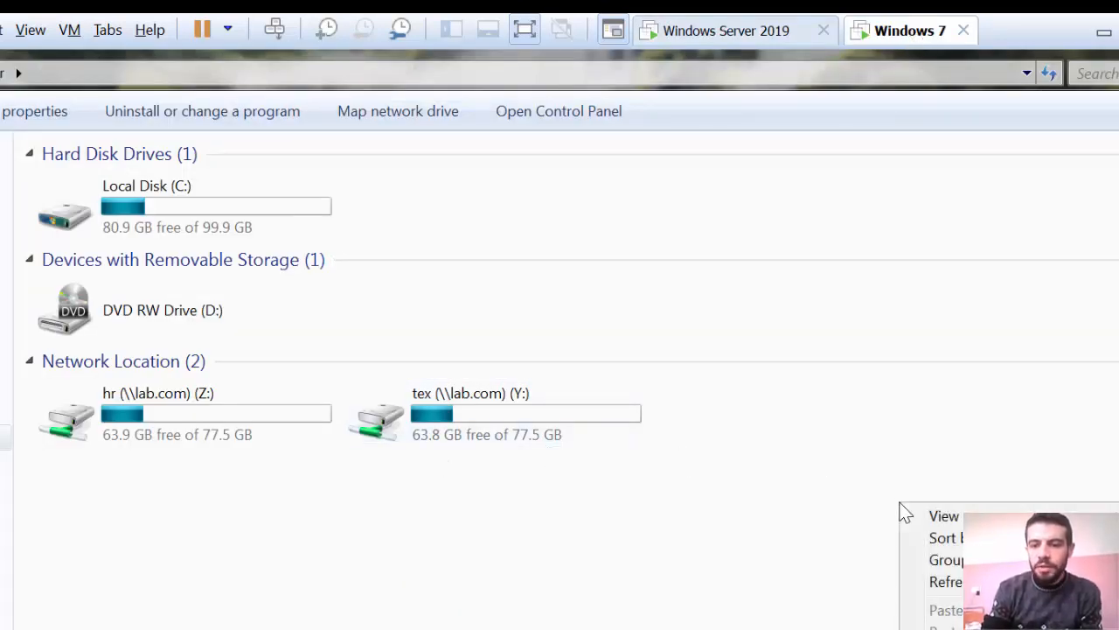
click(946, 582)
right_click(646, 548)
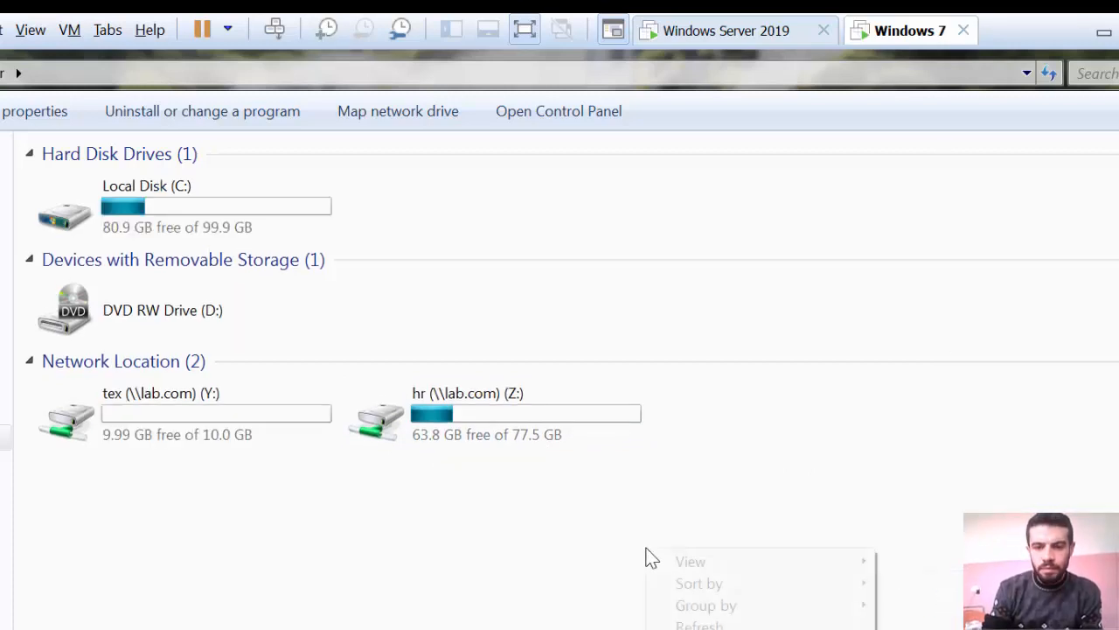
click(543, 552)
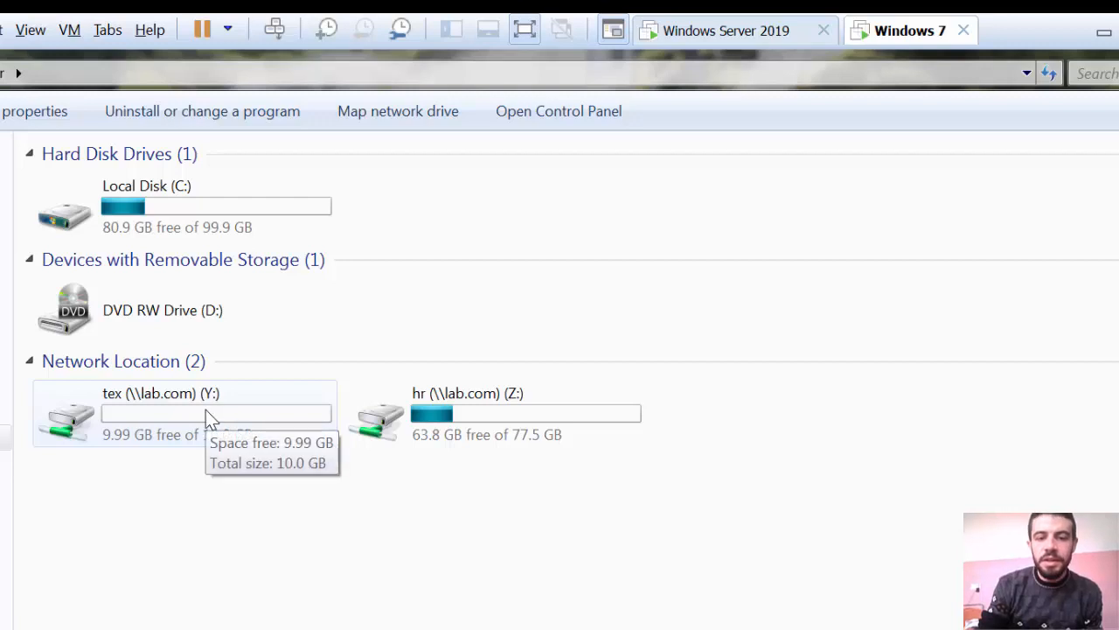
- On the Windows Server 2019 machine, expand File Screening Management and start creating a new file screen
click(705, 28)
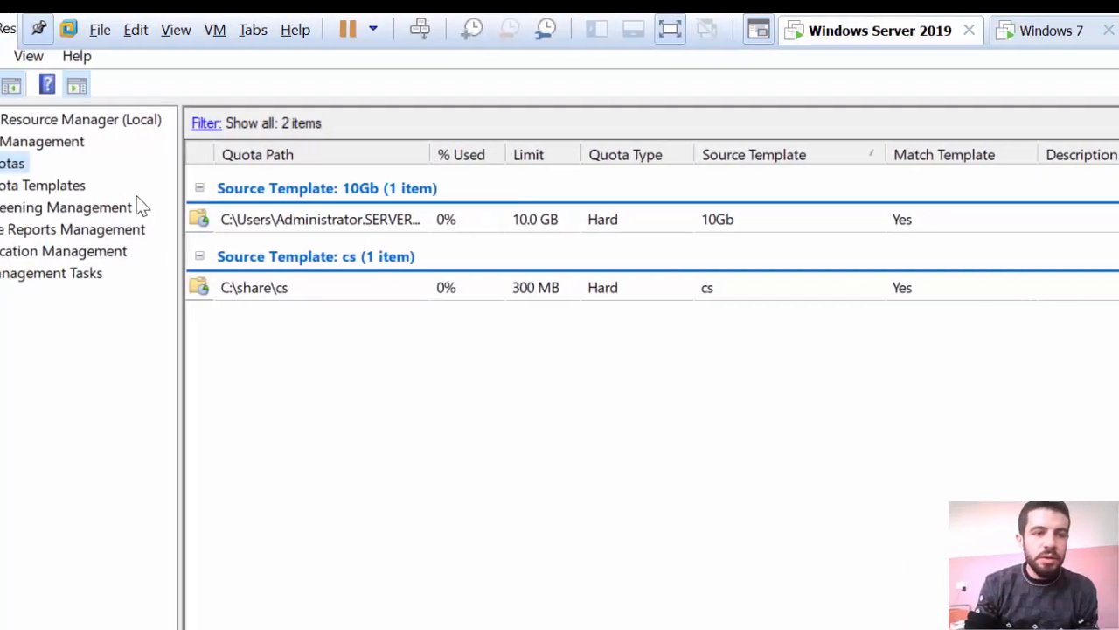
click(103, 210)
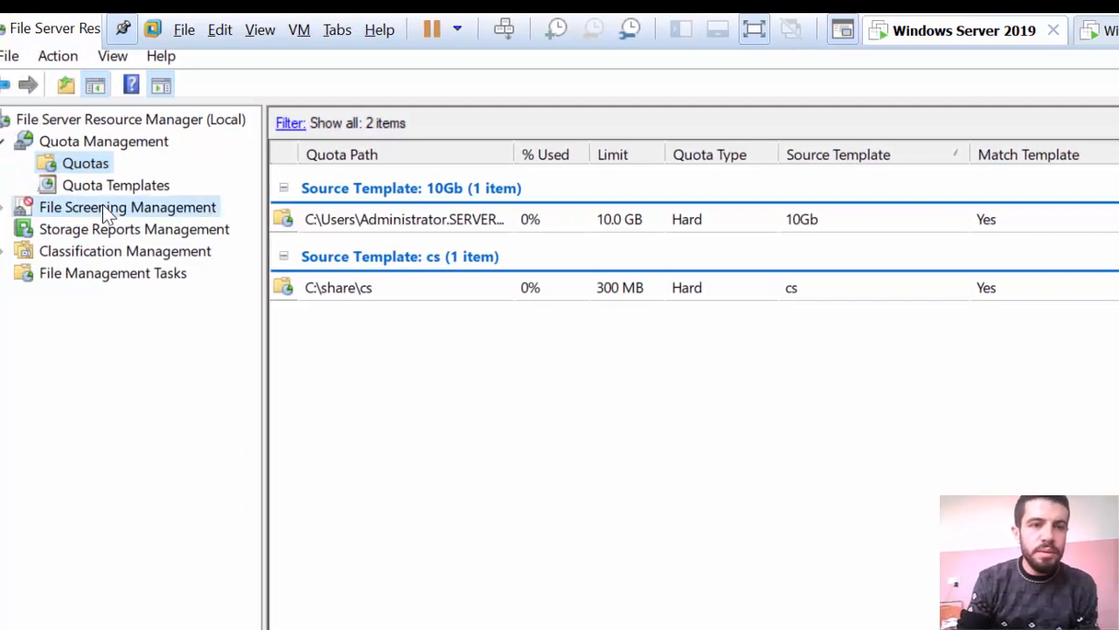
right_click(103, 210)
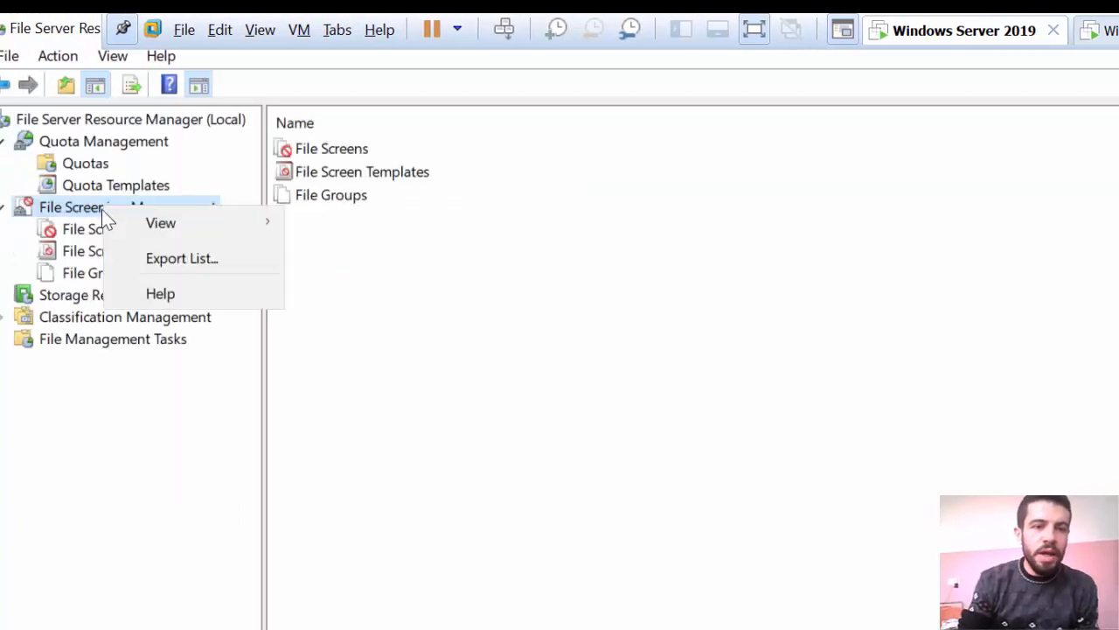
click(80, 232)
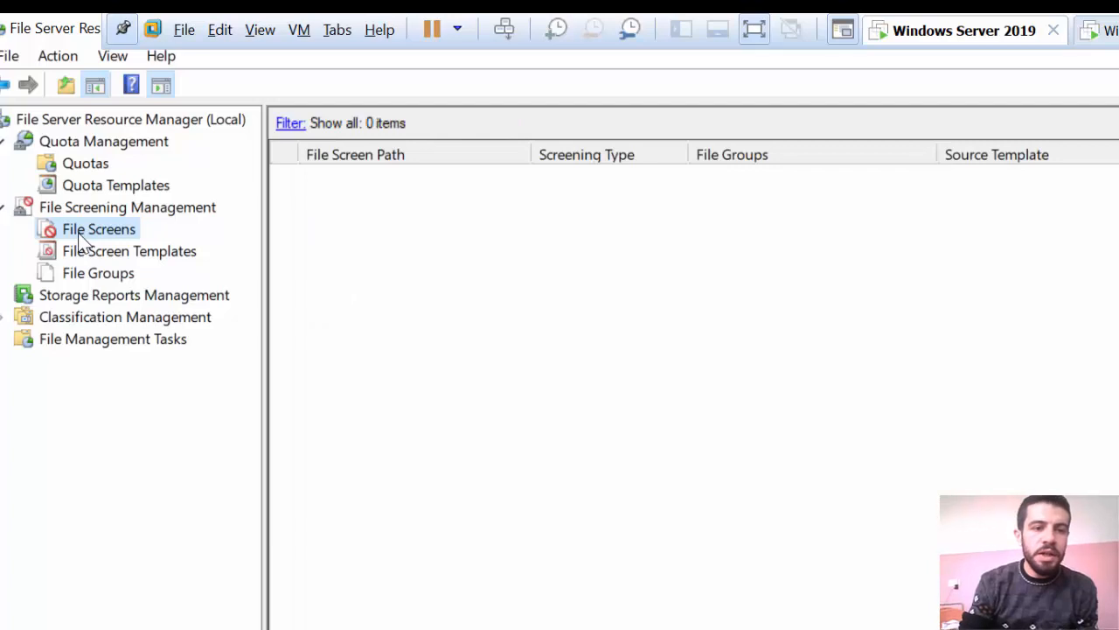
right_click(81, 242)
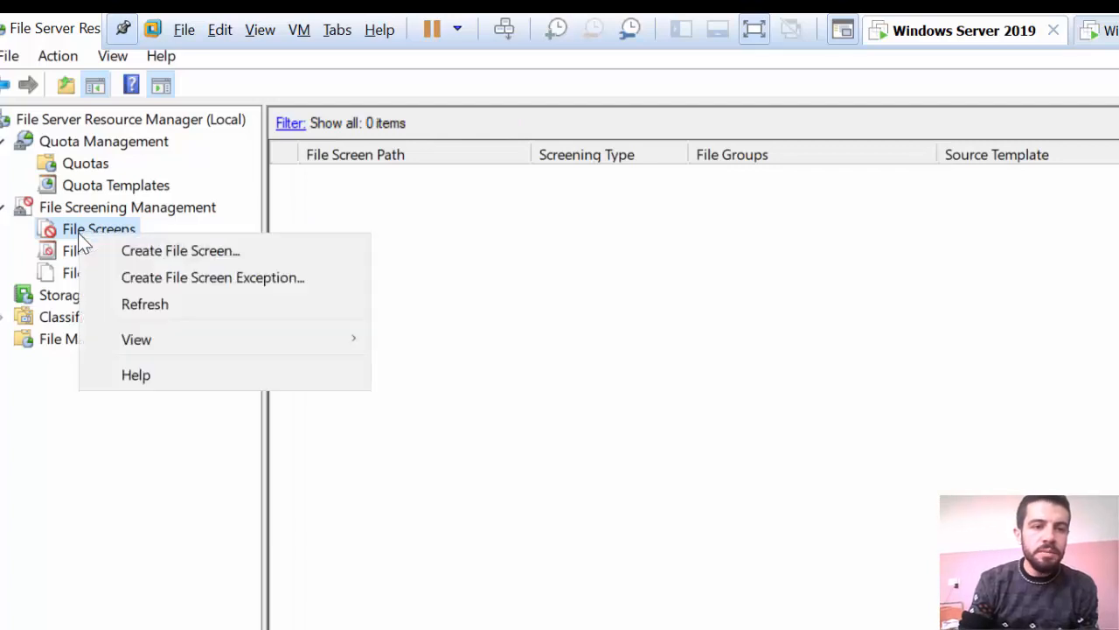
click(171, 255)
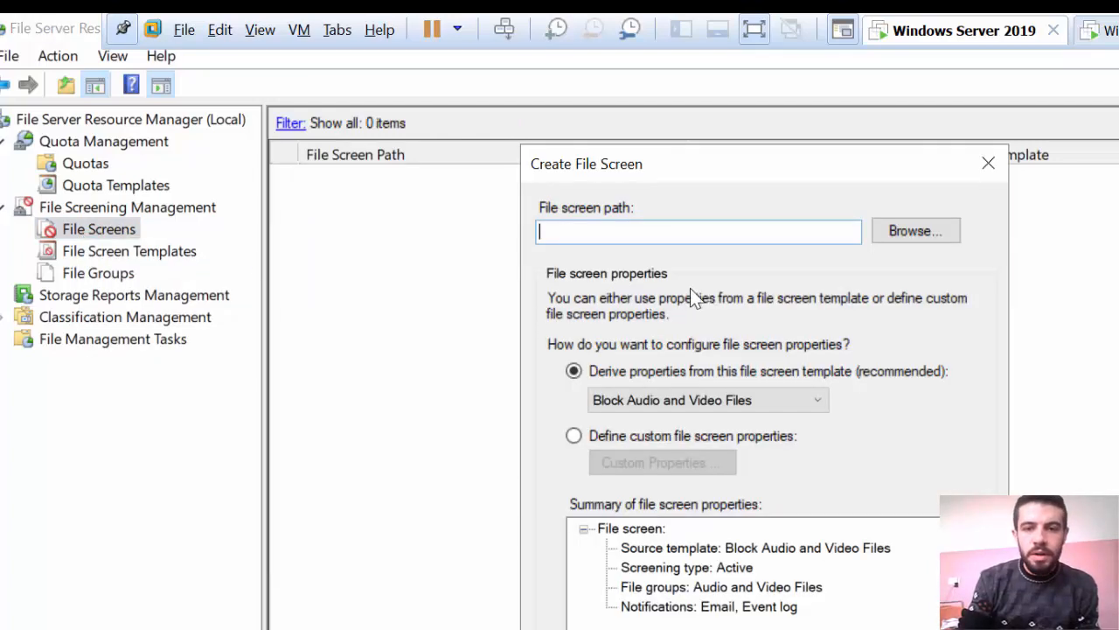
- Set the file screen path to the hr folder on the Desktop
click(909, 231)
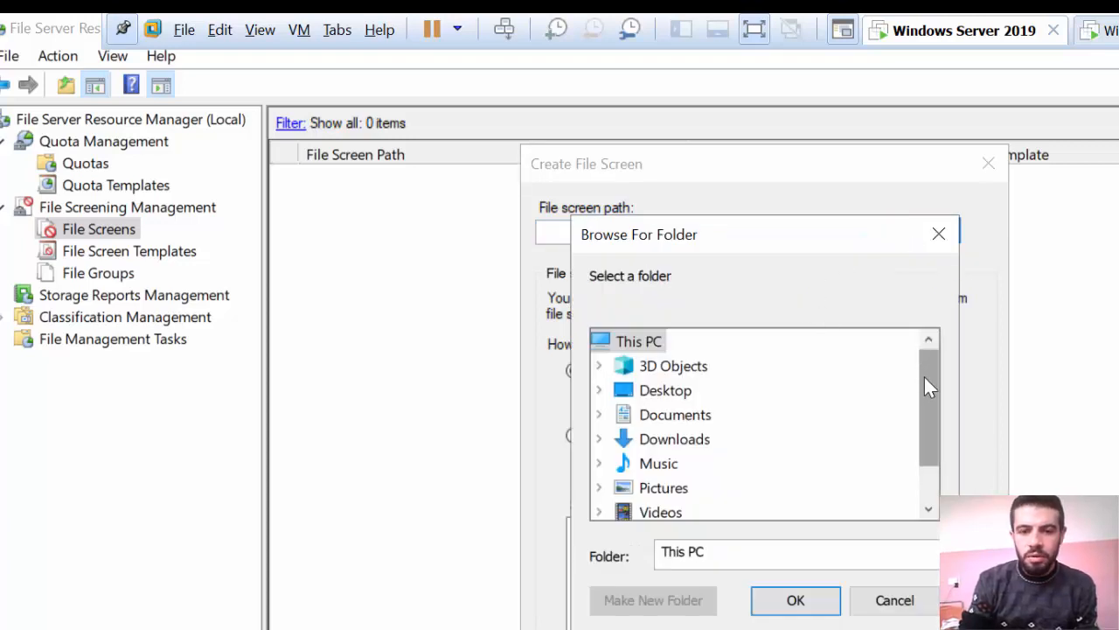
mouse_move(925, 374)
mouse_down()
mouse_move(931, 416)
mouse_move(932, 361)
mouse_up()
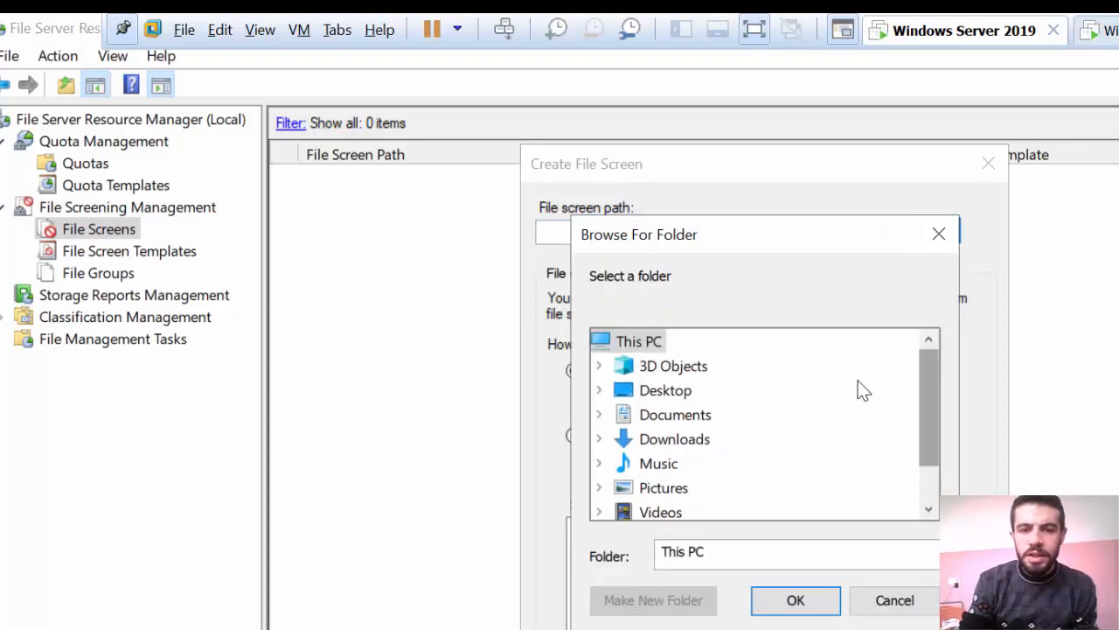
double_click(651, 390)
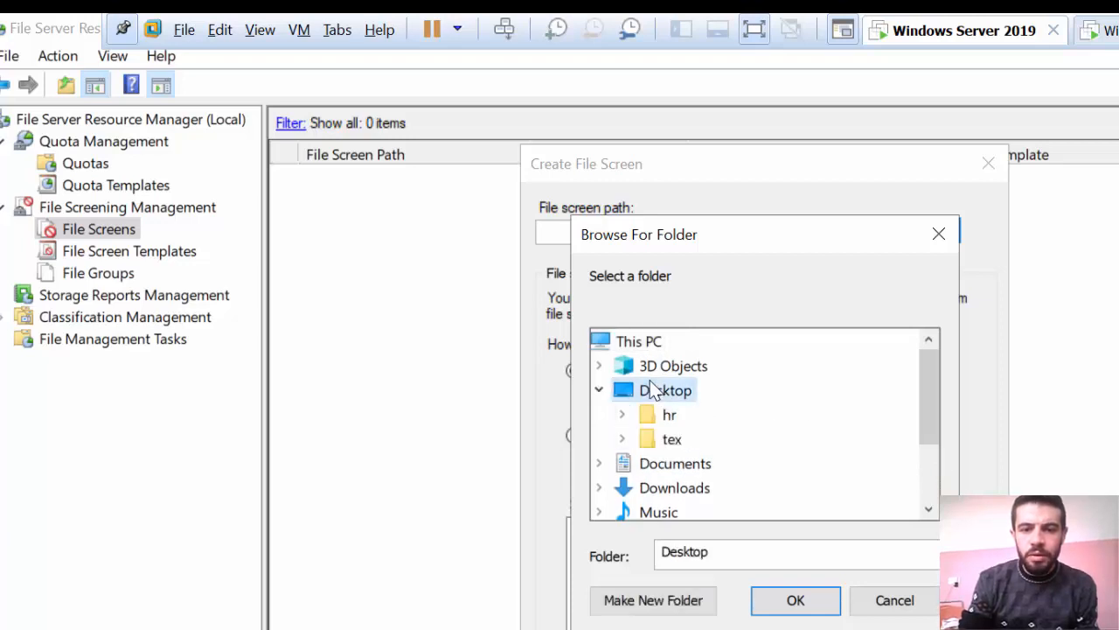
double_click(672, 417)
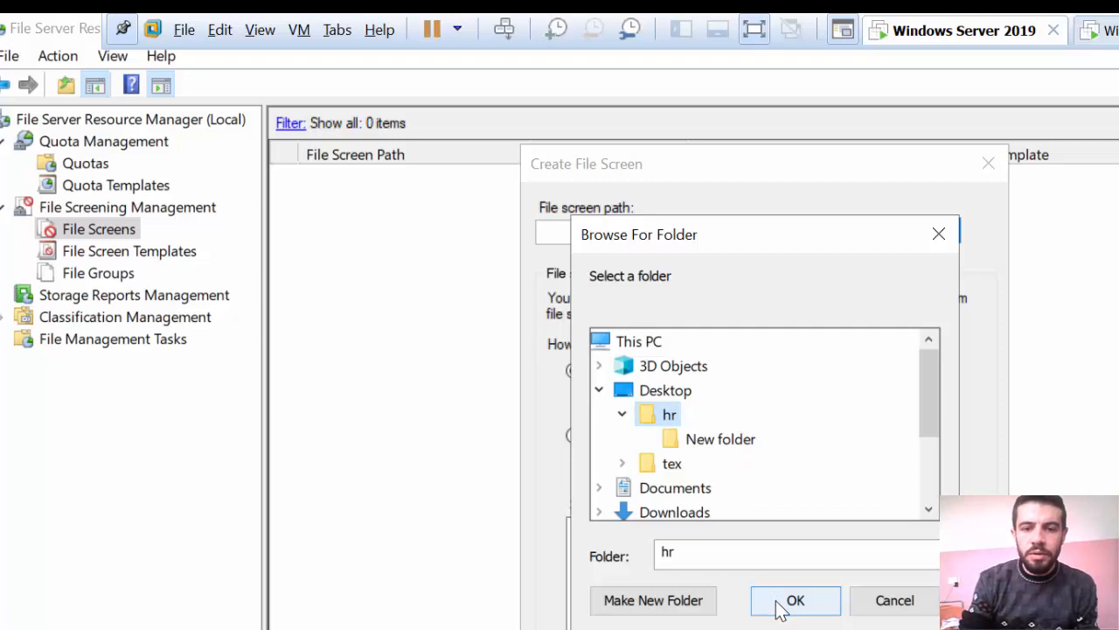
click(806, 603)
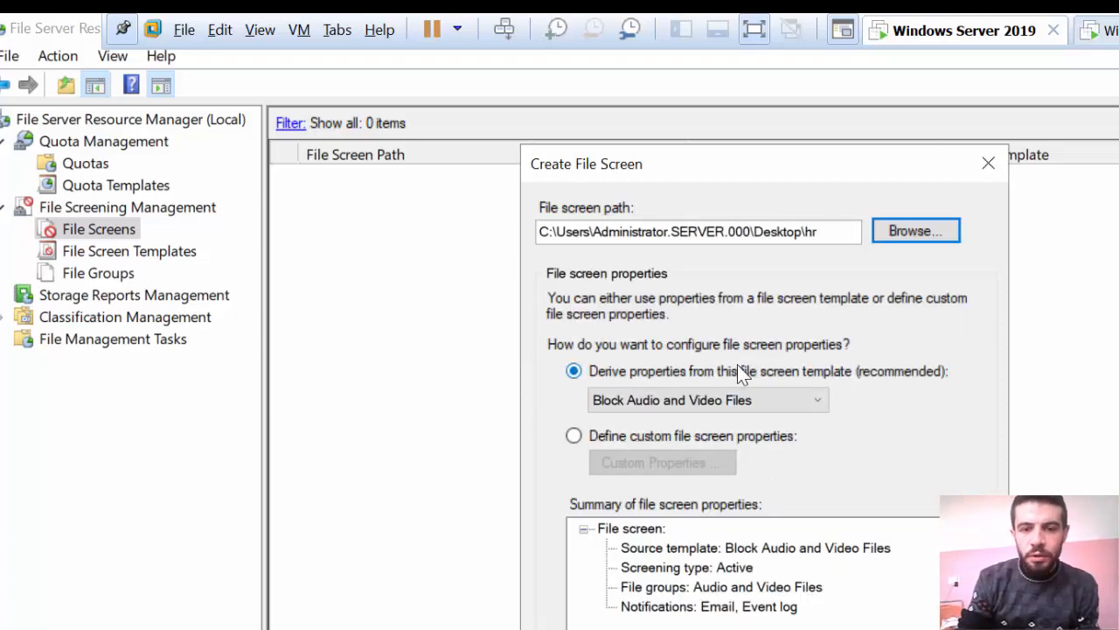
- Derive the file screen properties from the Block Image Files template and create the file screen
click(783, 404)
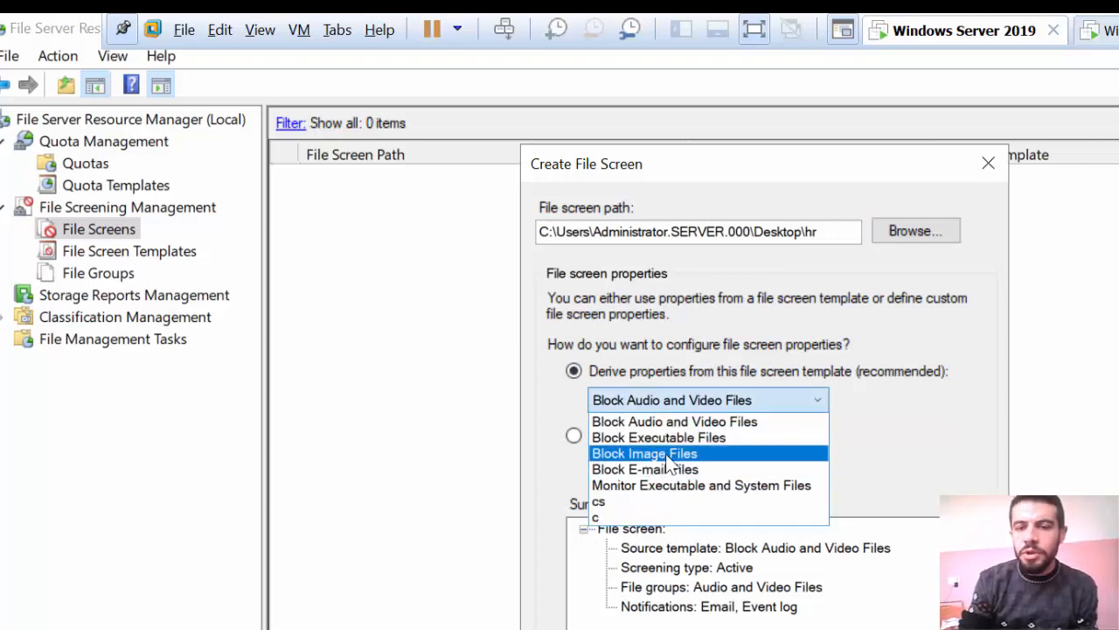
click(880, 430)
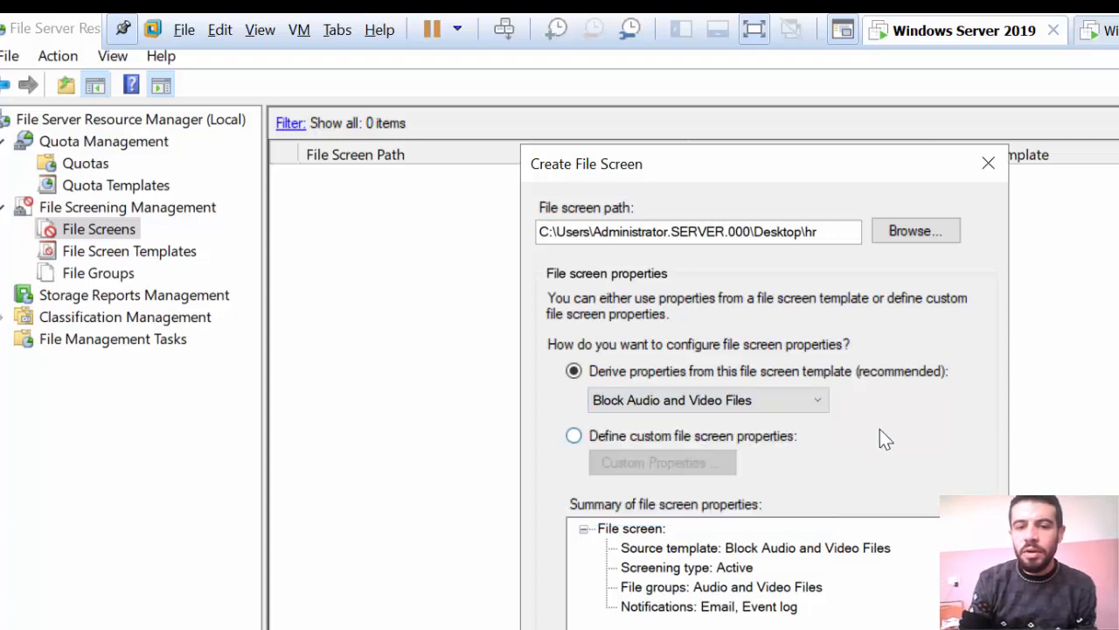
click(670, 436)
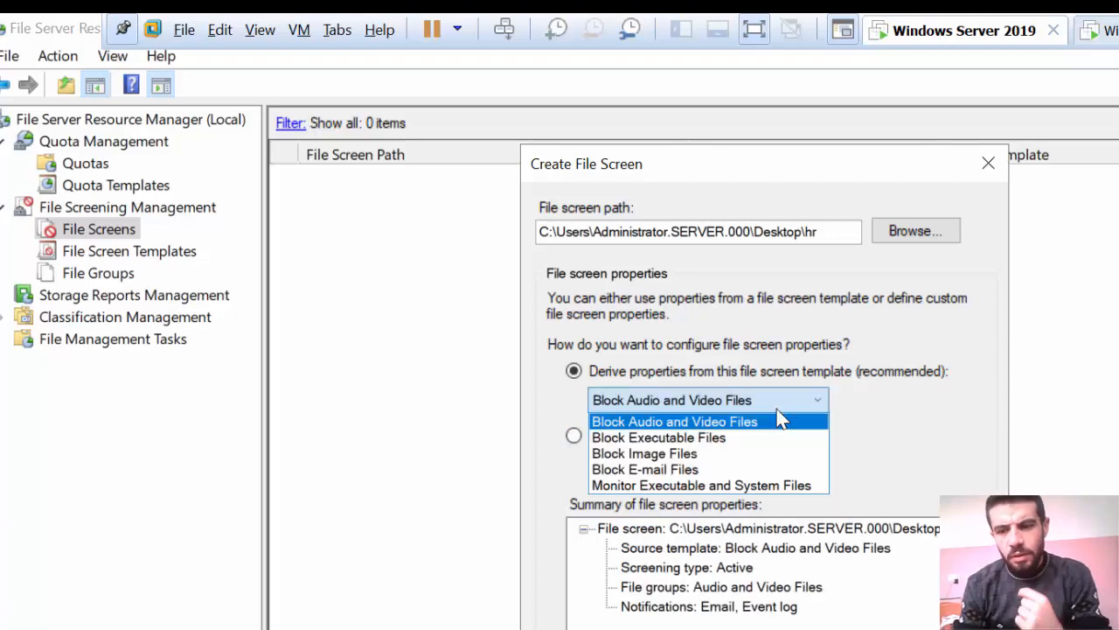
click(657, 455)
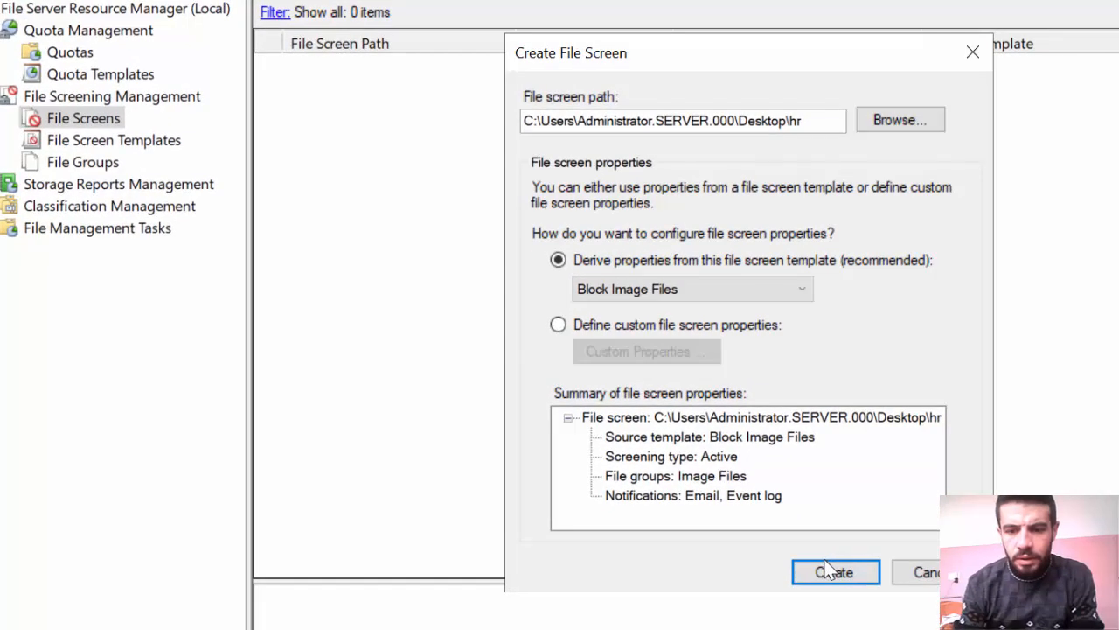
click(827, 572)
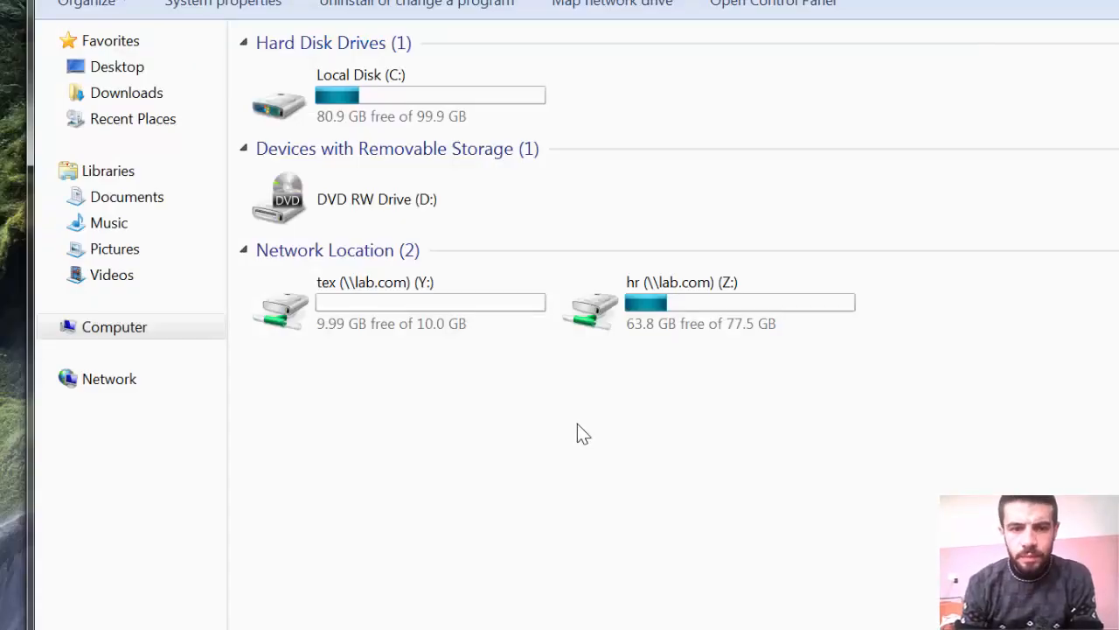
- On the Windows 7 machine, open the mapped hr drive and create a new folder with the default name
right_click(555, 416)
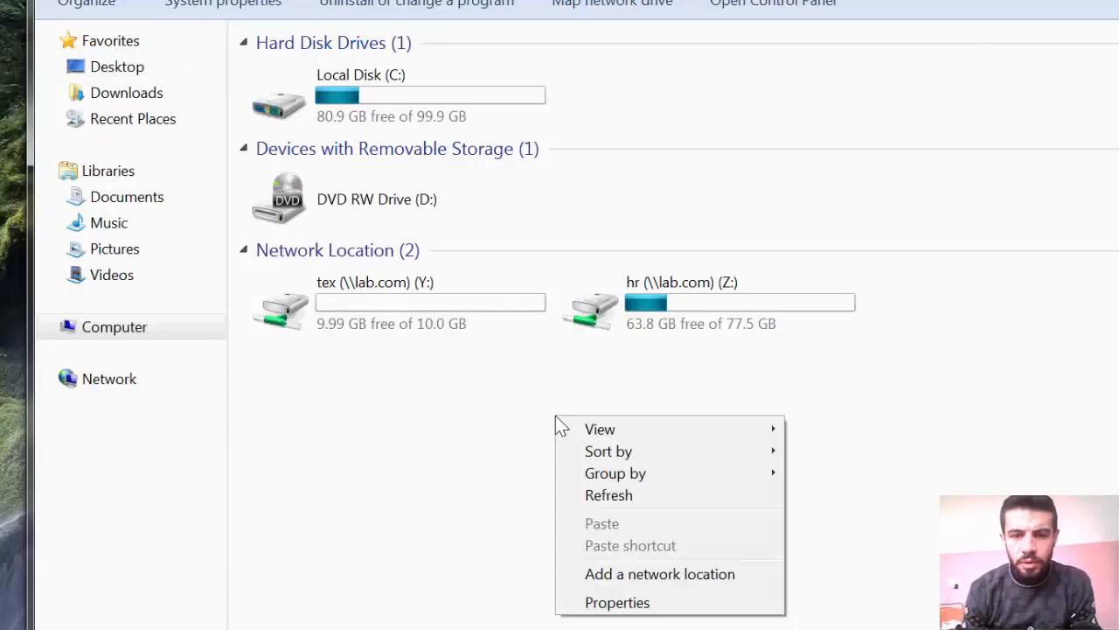
click(610, 497)
right_click(497, 296)
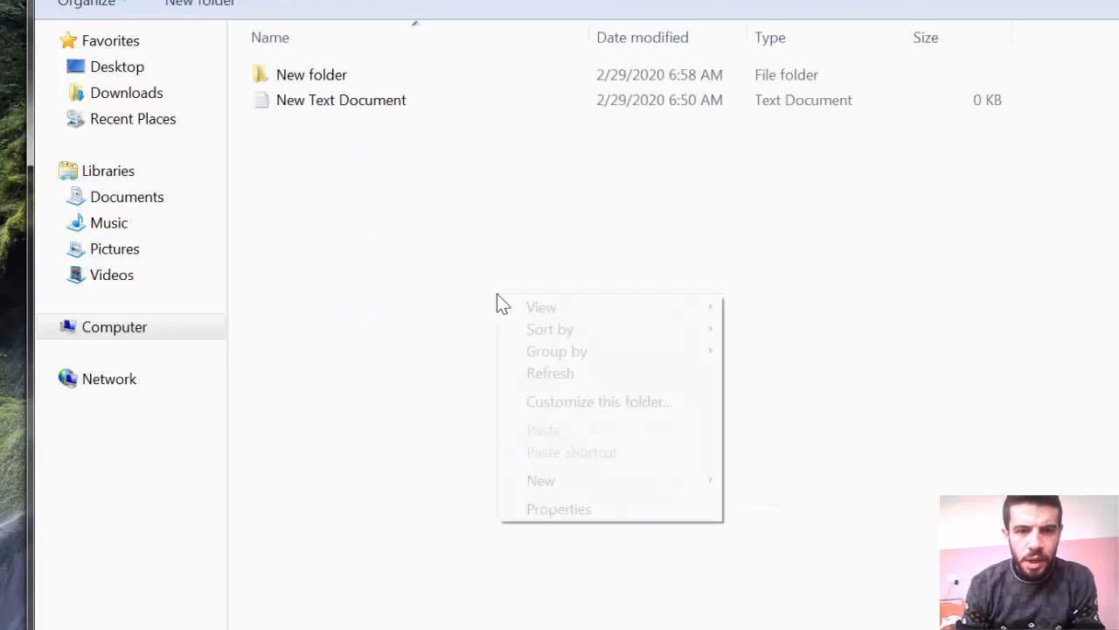
mouse_move(632, 482)
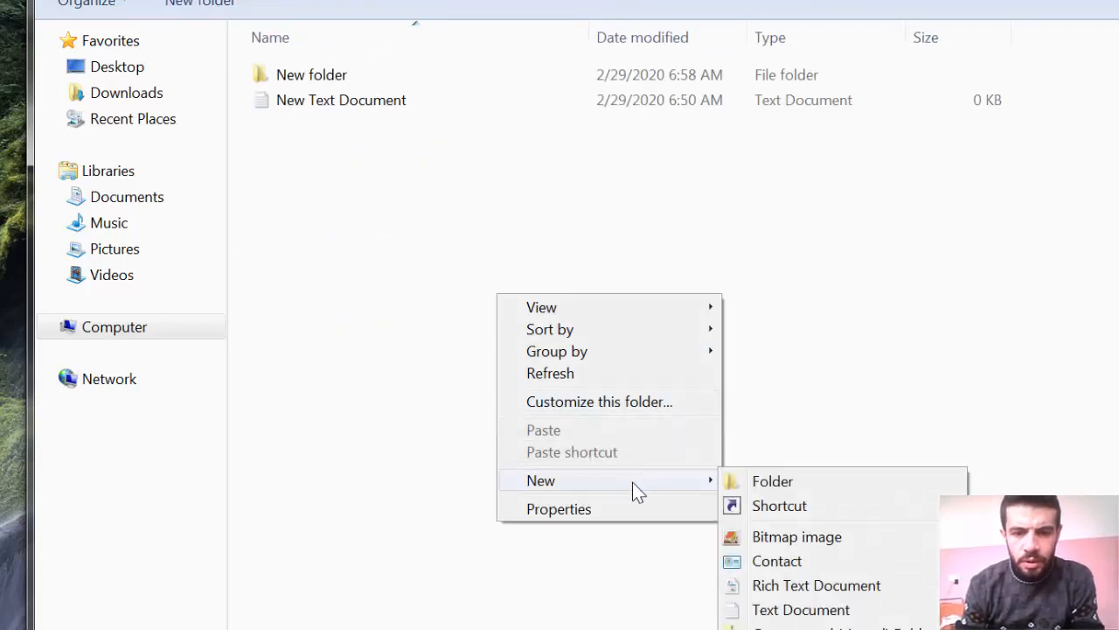
click(780, 483)
key(Return)
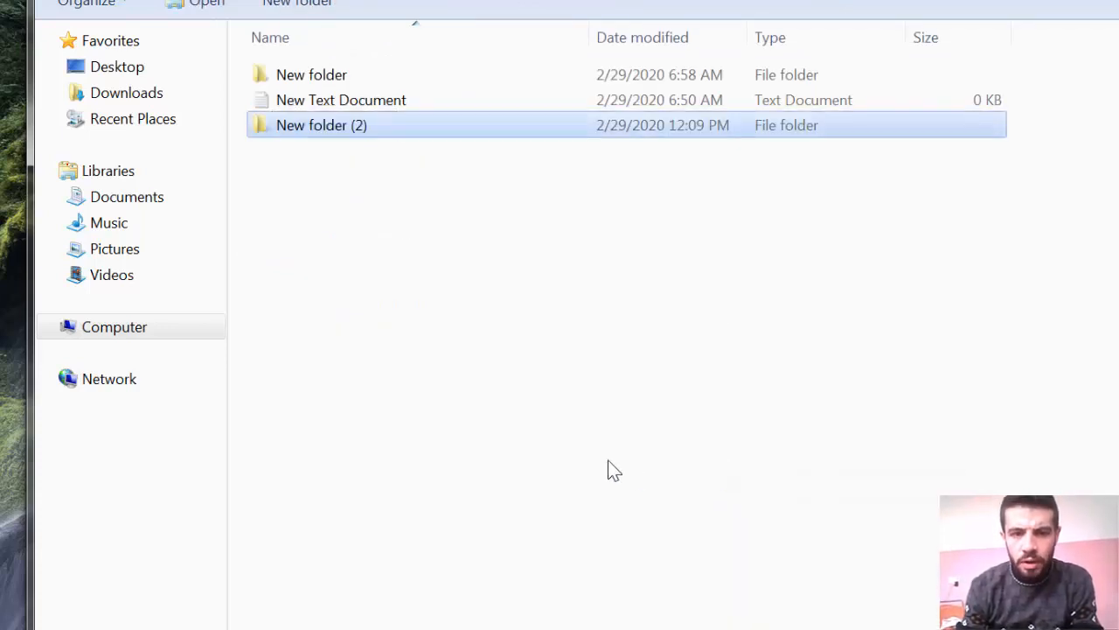
- Create a new text document with the default name in the hr drive
right_click(612, 469)
mouse_move(699, 625)
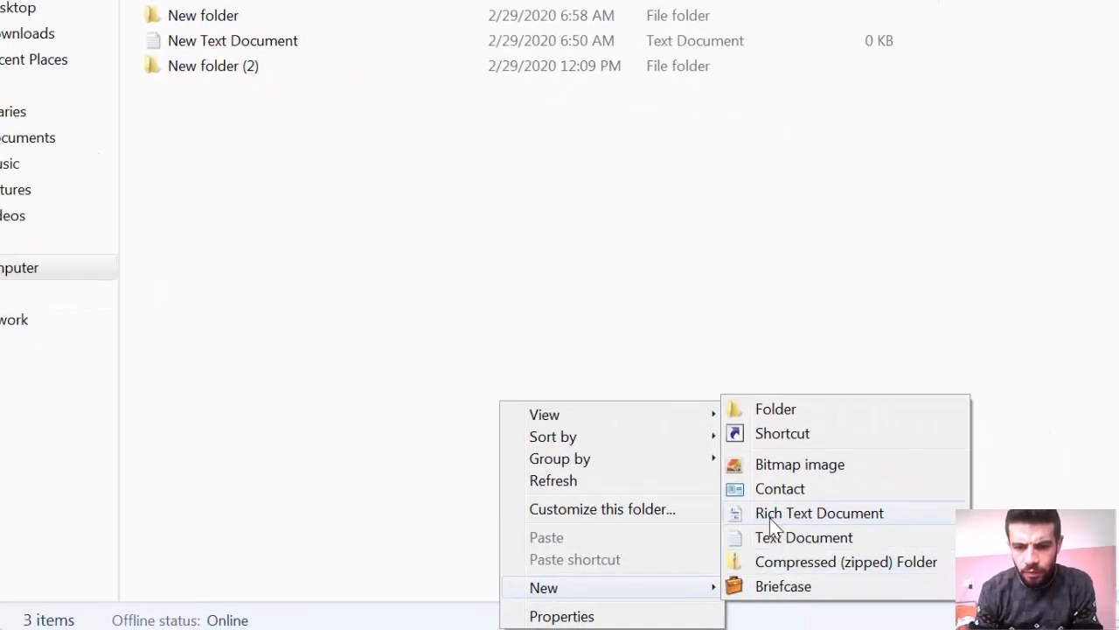
click(773, 539)
- Try to create a new bitmap image in the hr drive to test the file screen
right_click(432, 407)
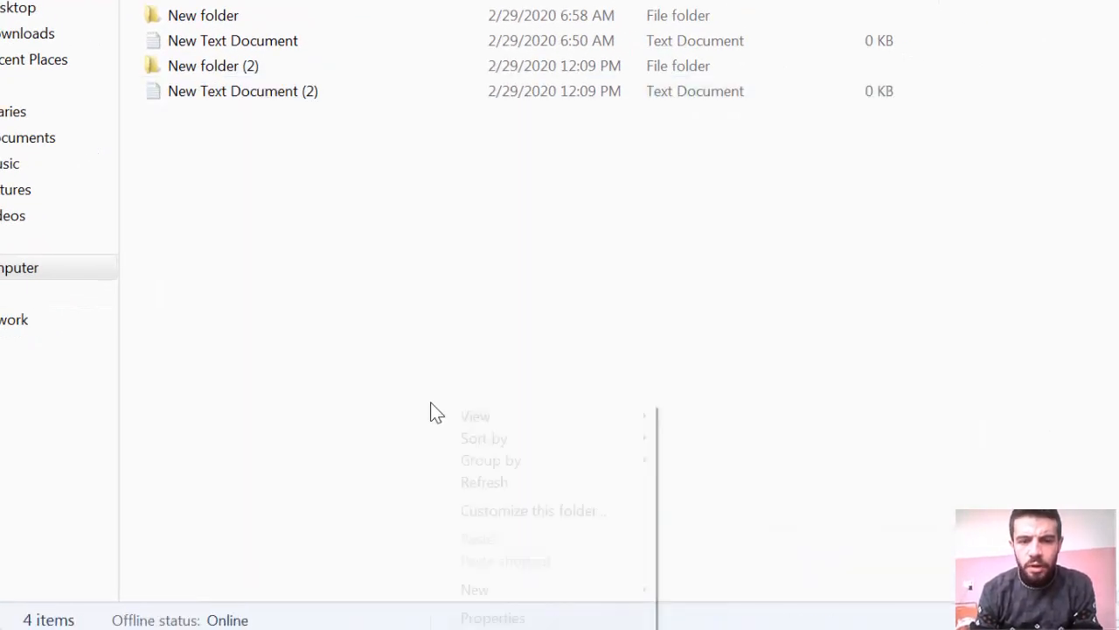
mouse_move(529, 588)
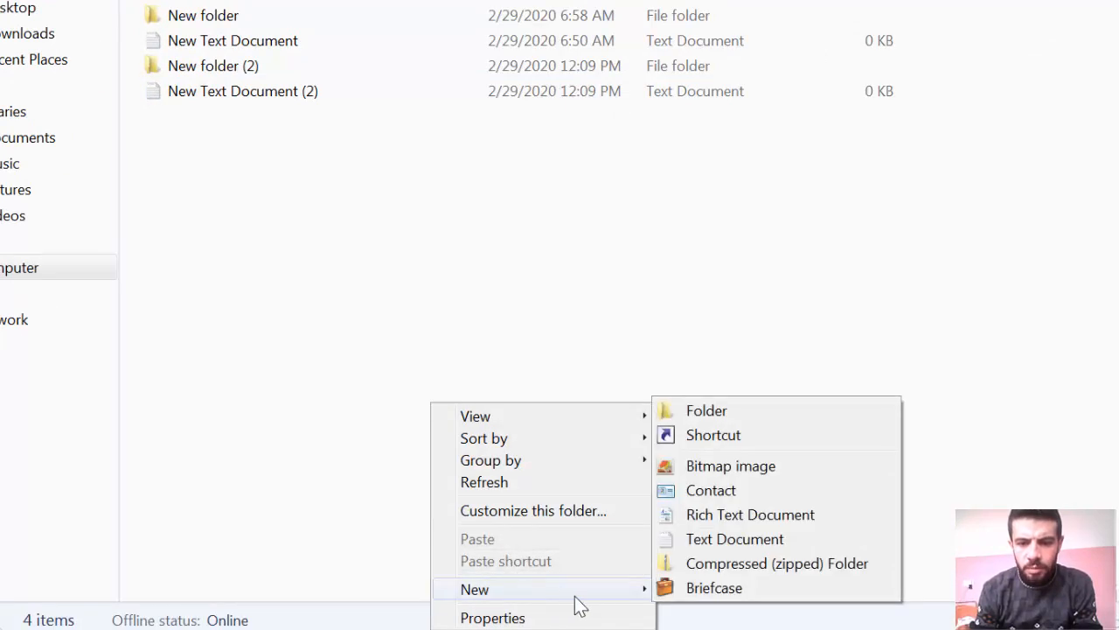
click(750, 467)
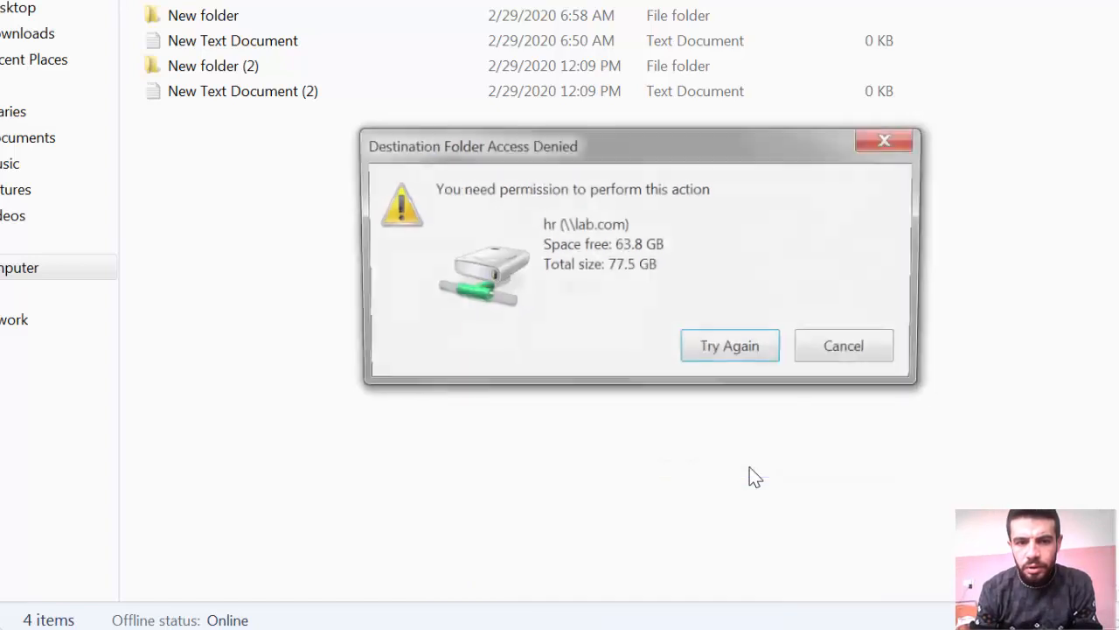